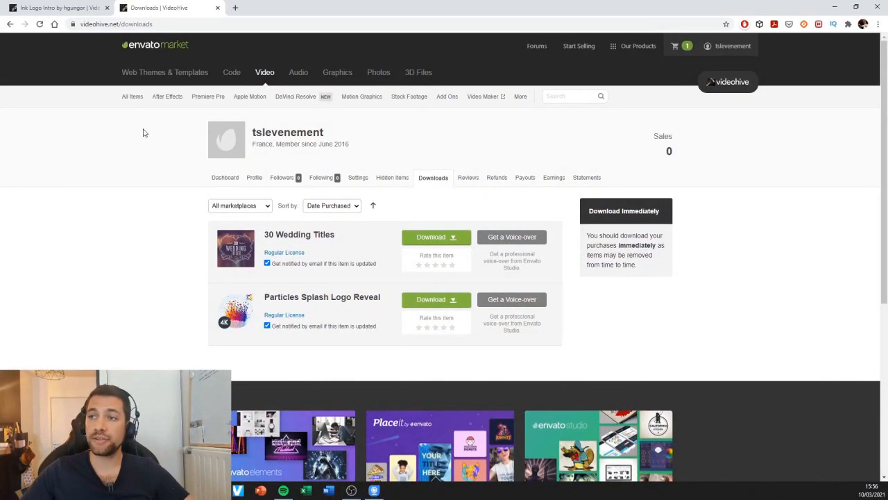
Open a new browser tab as the first tab, search Google for videohive and open the VideoHive site.
left_click(108, 12)
scroll(82, 153, "up", 1)
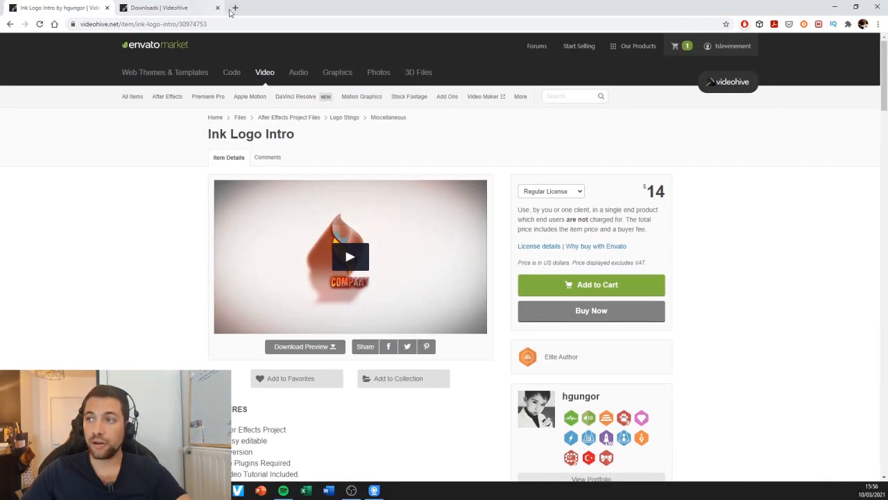
left_click(235, 8)
left_click_drag(274, 7, 41, 8)
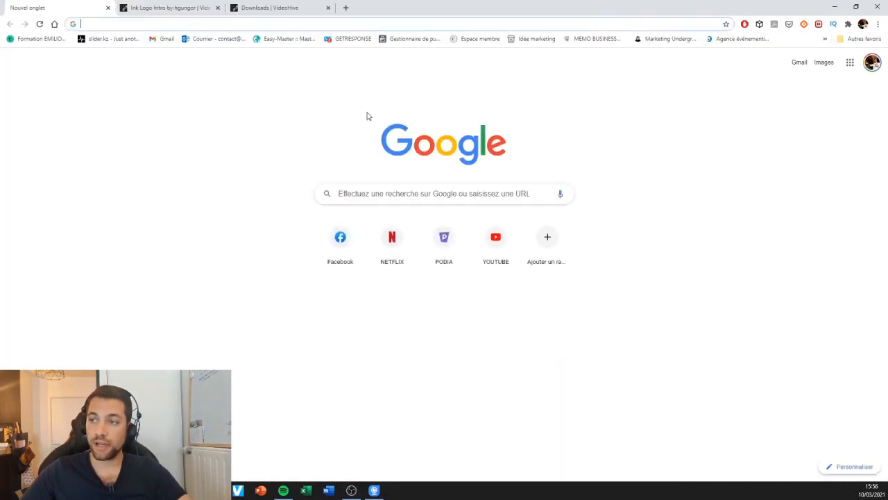
left_click(412, 195)
type("videohive")
key("Return")
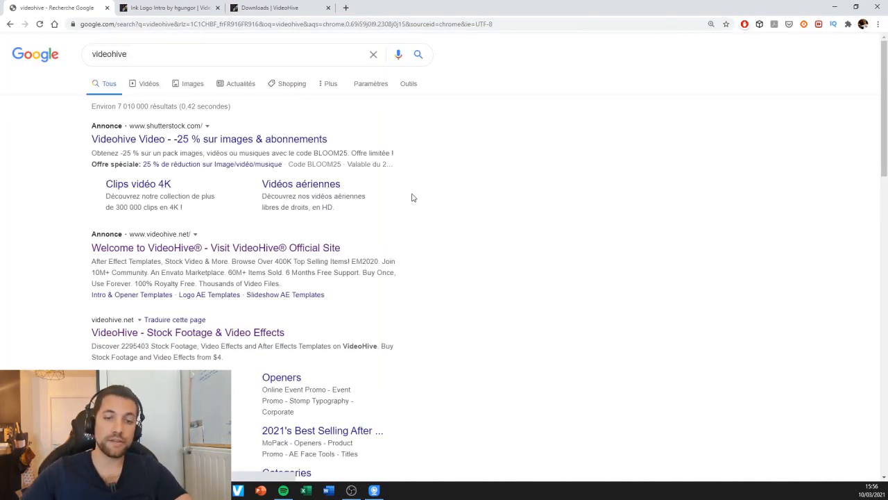
left_click(198, 332)
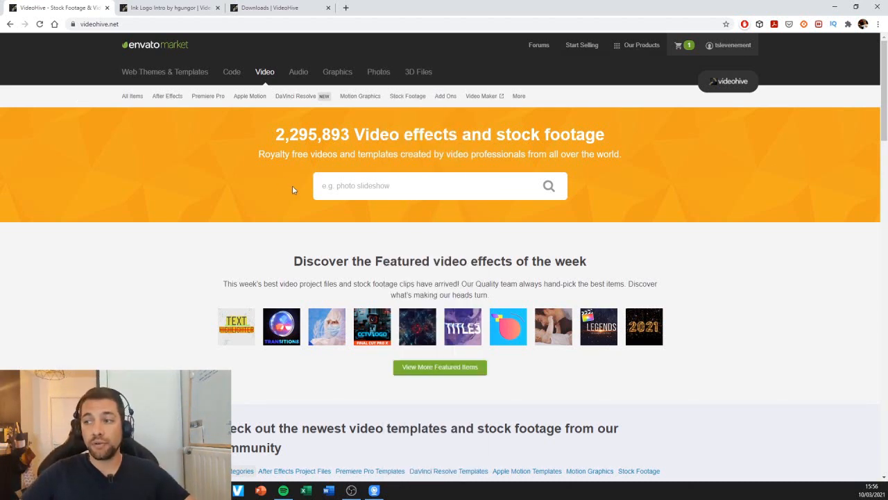
Search VideoHive for "dj opener" templates.
left_click(389, 184)
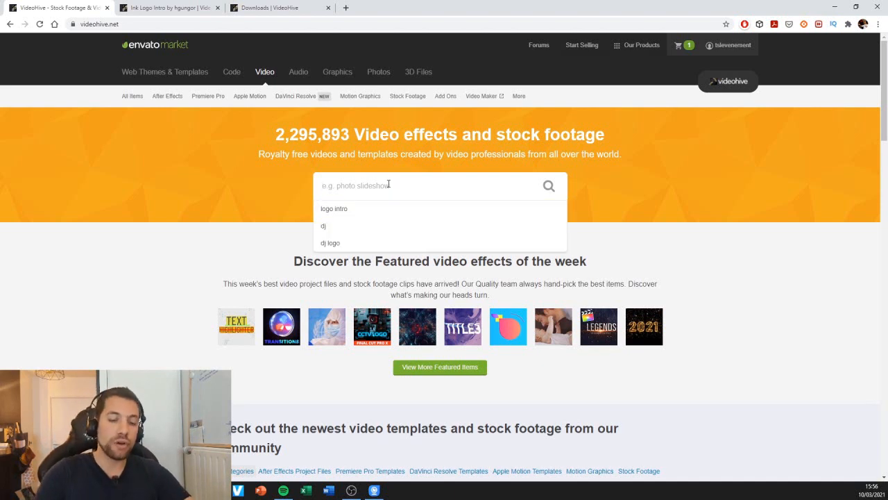
type("d")
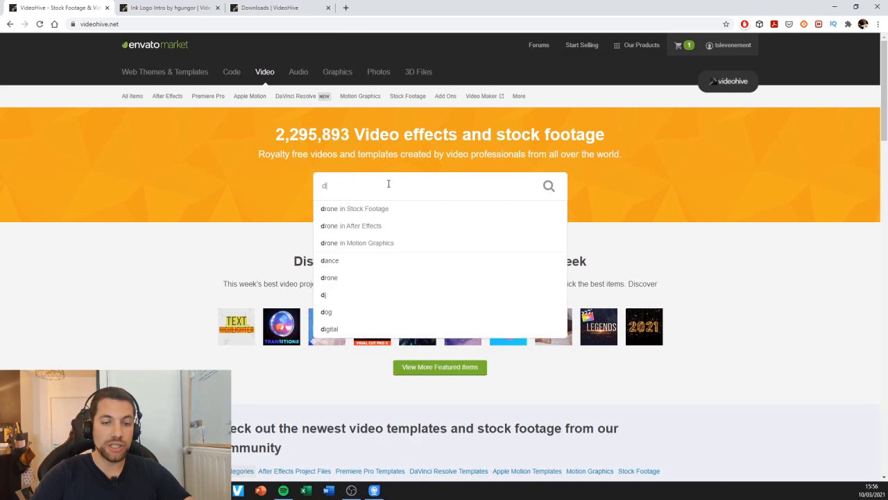
type("j opener")
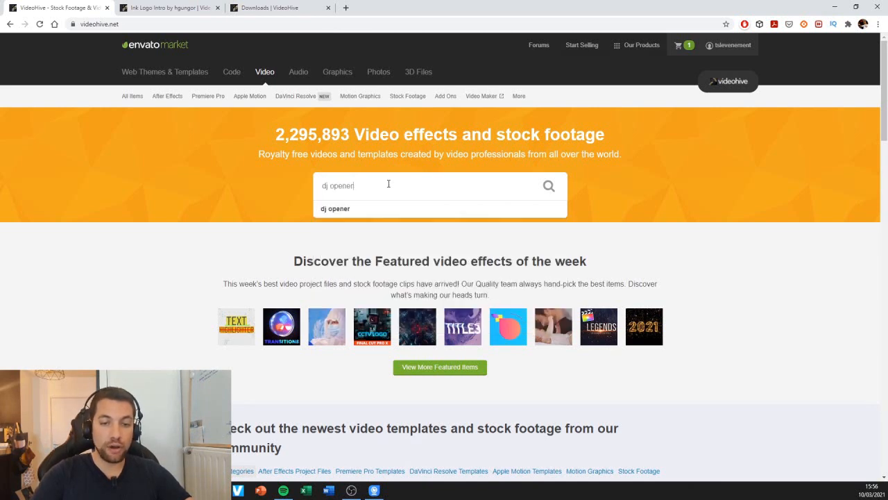
left_click(549, 186)
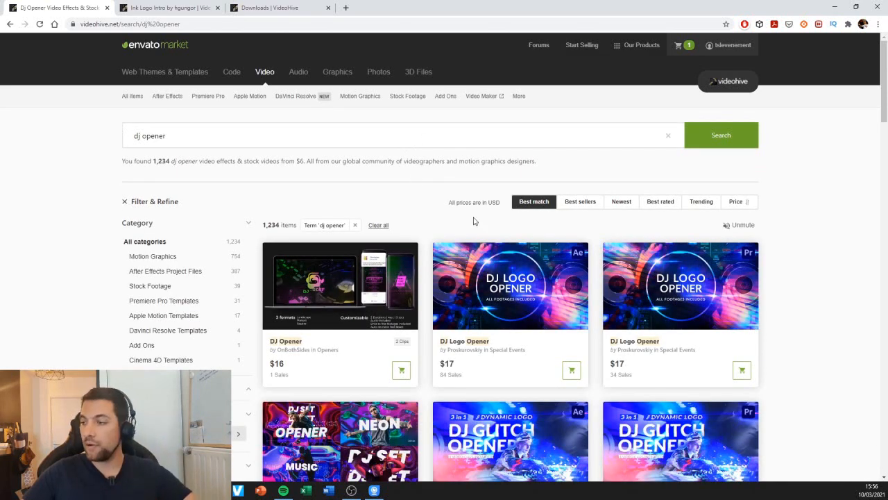
Open the Dj Glitch // Dynamic Logo Opener template, watch part of its preview video and close the player.
mouse_move(494, 287)
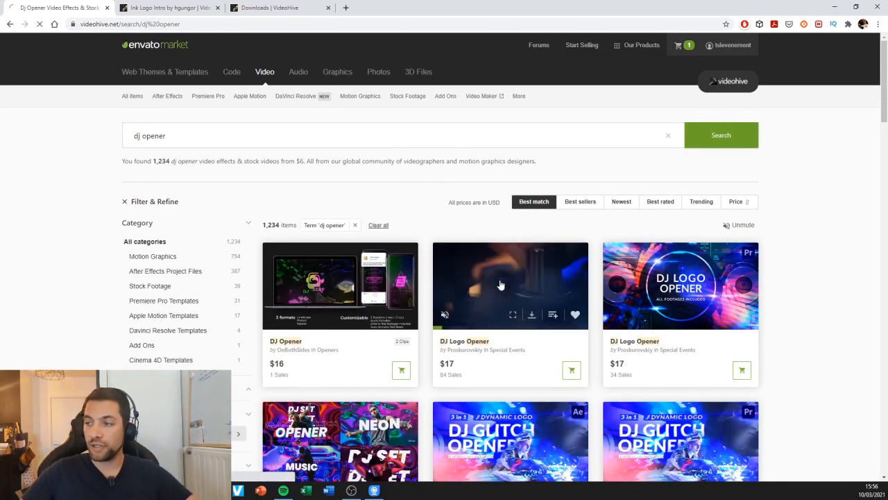
left_click(500, 280)
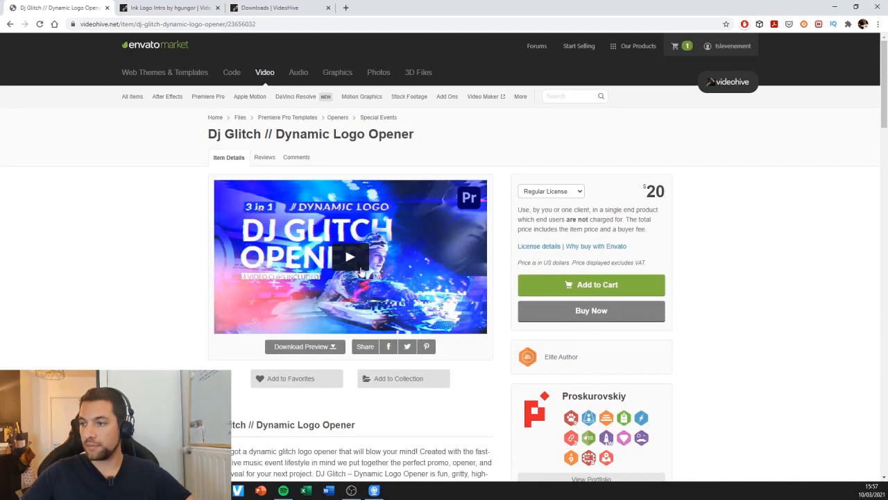
left_click(360, 271)
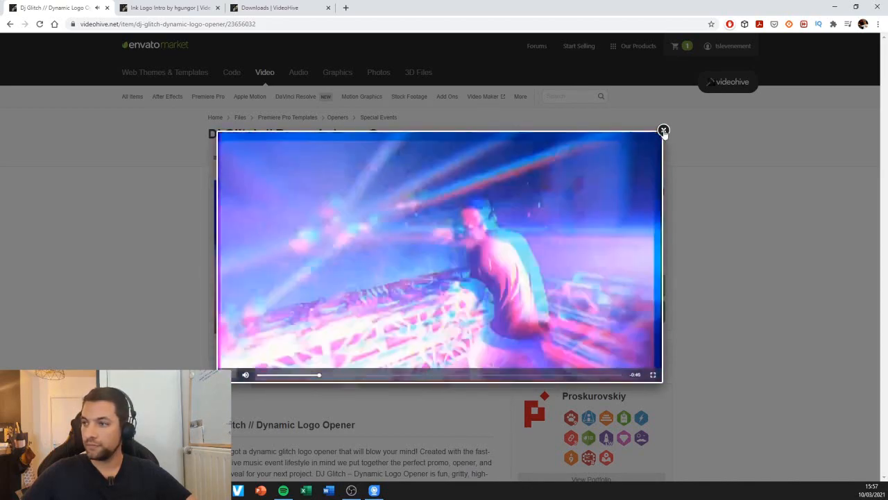
left_click(664, 131)
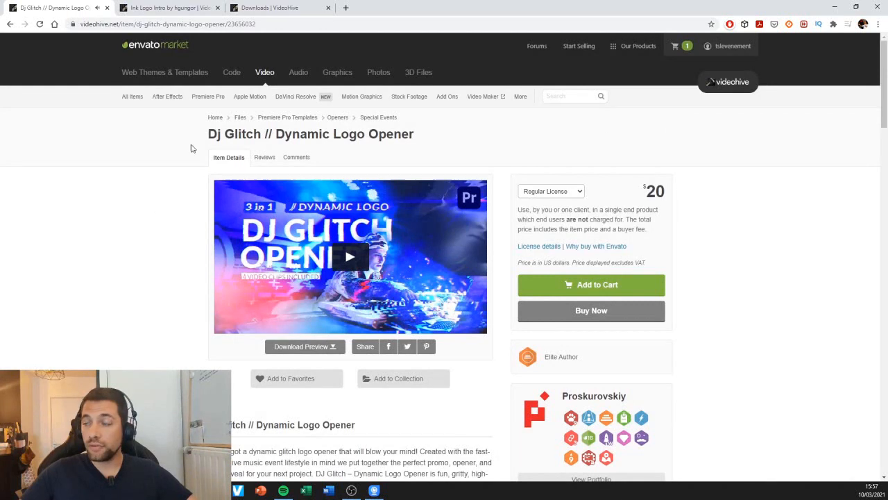
scroll(179, 180, "down", 1)
scroll(179, 180, "up", 1)
scroll(179, 180, "down", 1)
scroll(179, 180, "up", 1)
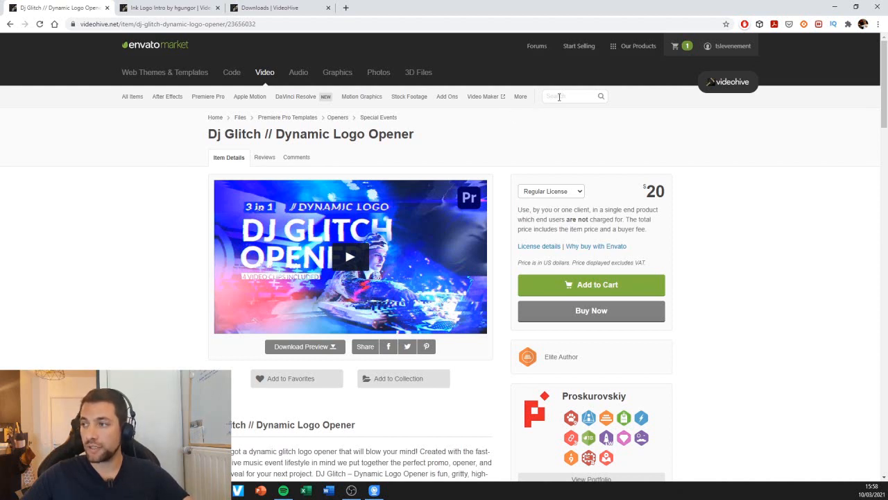
Return to the VideoHive home page, search for "logo intro" and check the number of matching items.
left_click(174, 48)
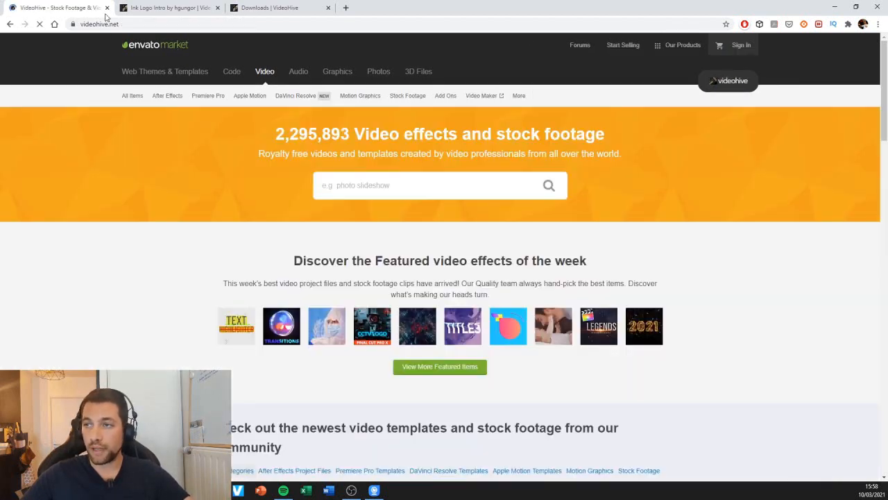
left_click(392, 186)
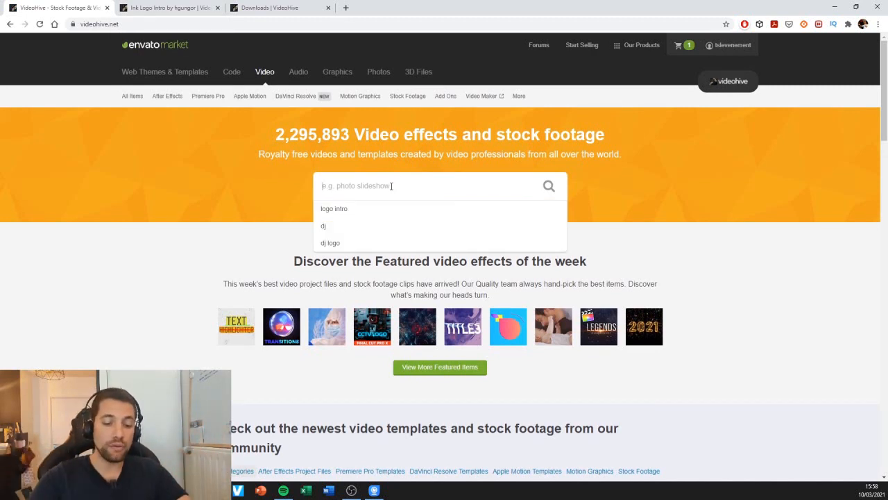
type("logi intro")
key("Return")
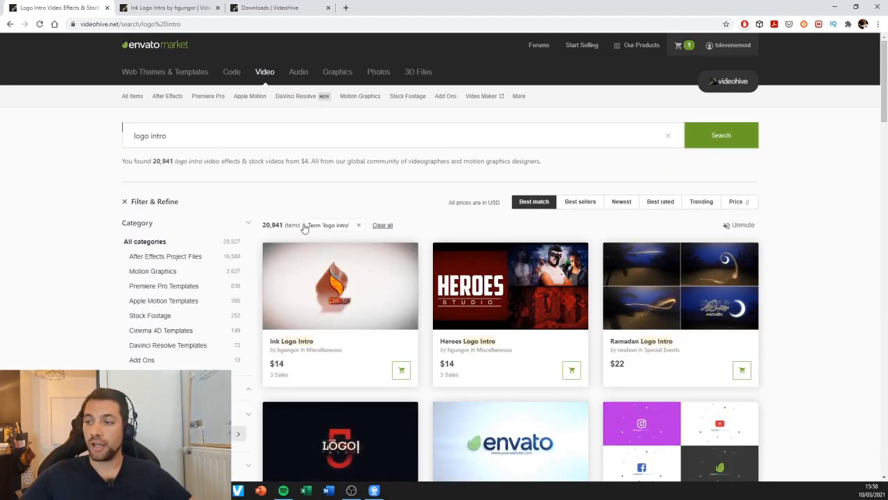
left_click_drag(303, 229, 259, 230)
left_click(262, 230)
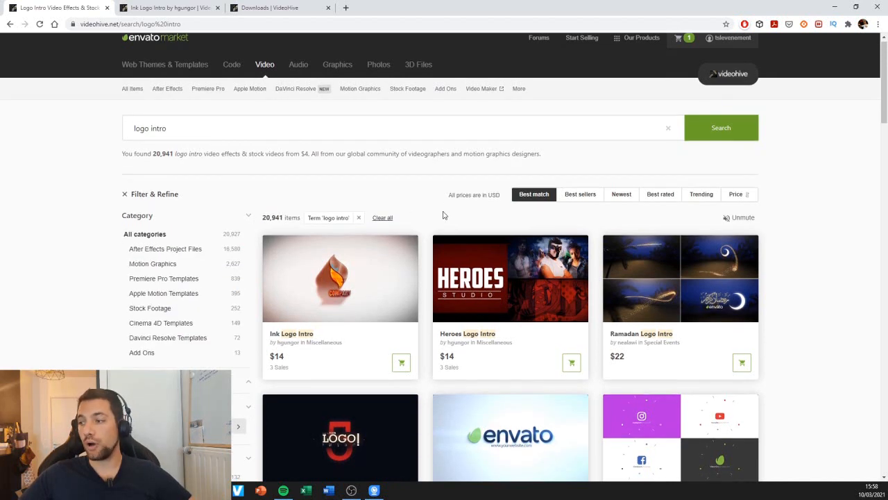
Browse the logo intro templates on the first and second pages of the search results.
scroll(444, 216, "down", 2)
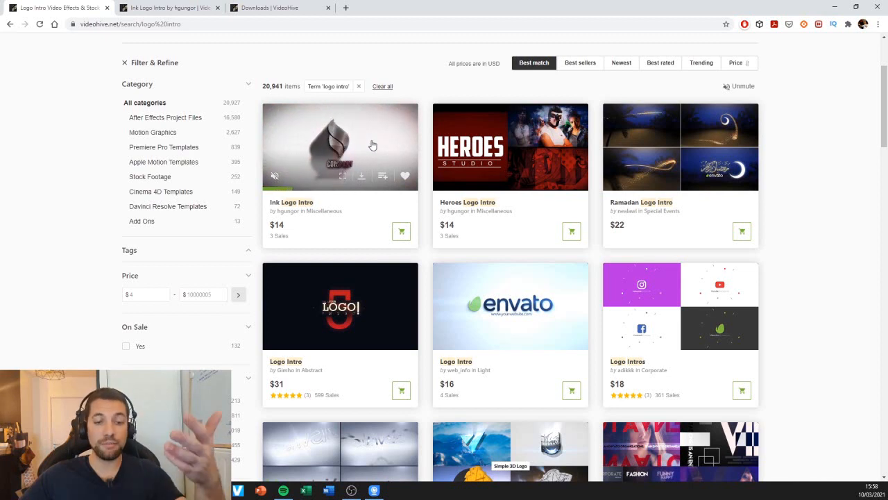
scroll(372, 145, "down", 5)
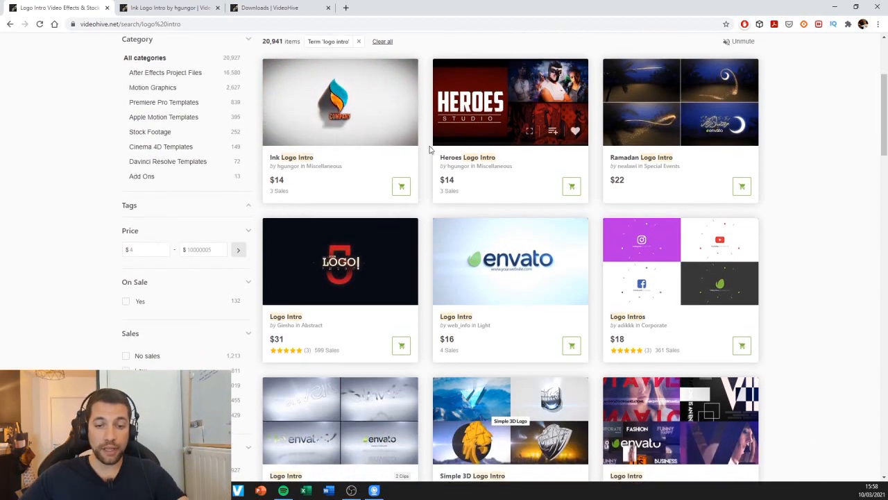
scroll(549, 186, "down", 5)
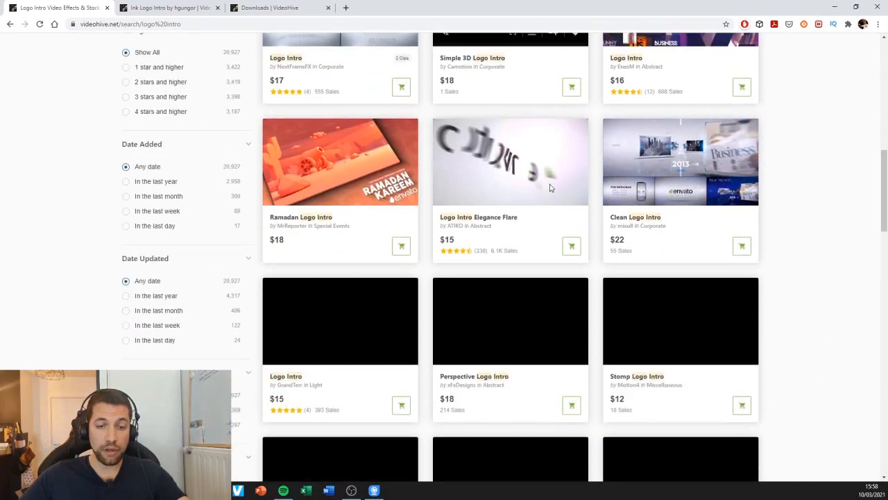
scroll(508, 108, "down", 5)
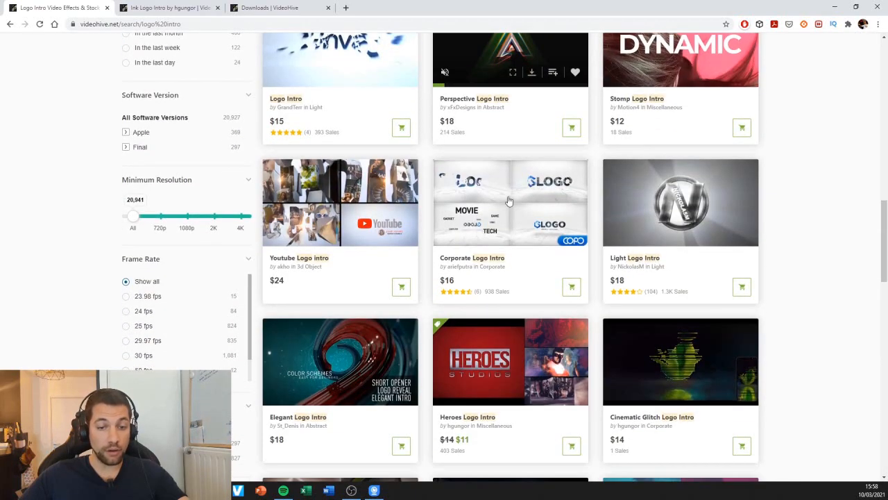
scroll(523, 227, "down", 3)
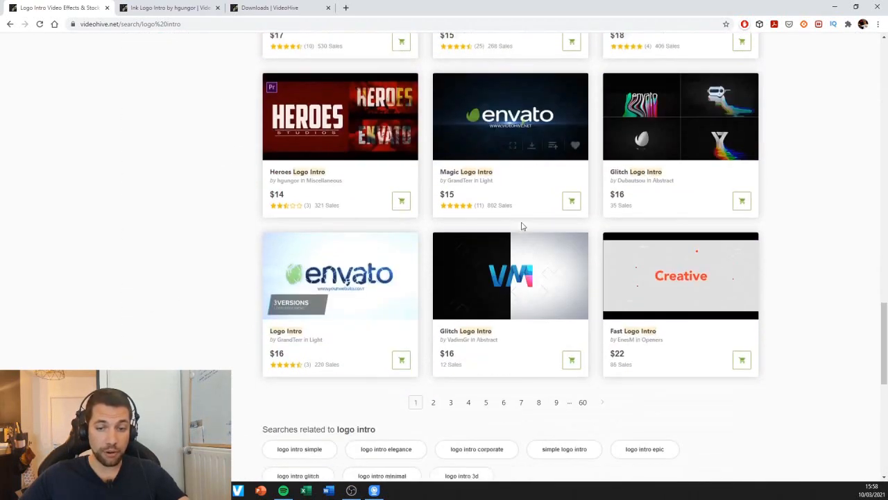
scroll(523, 227, "up", 2)
scroll(520, 233, "up", 1)
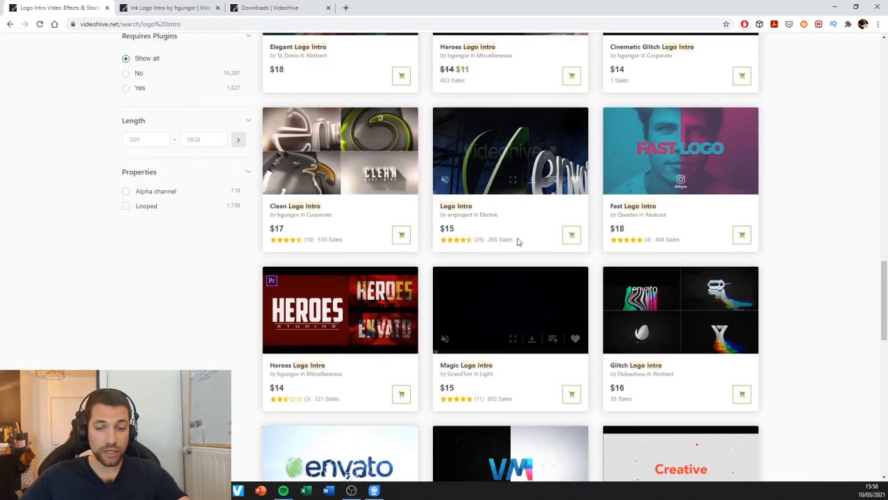
scroll(518, 243, "down", 4)
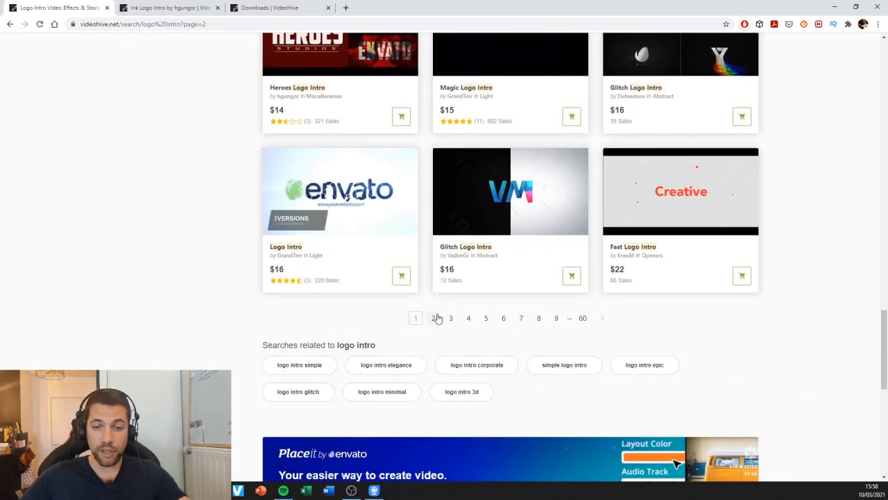
left_click(437, 318)
scroll(479, 181, "down", 2)
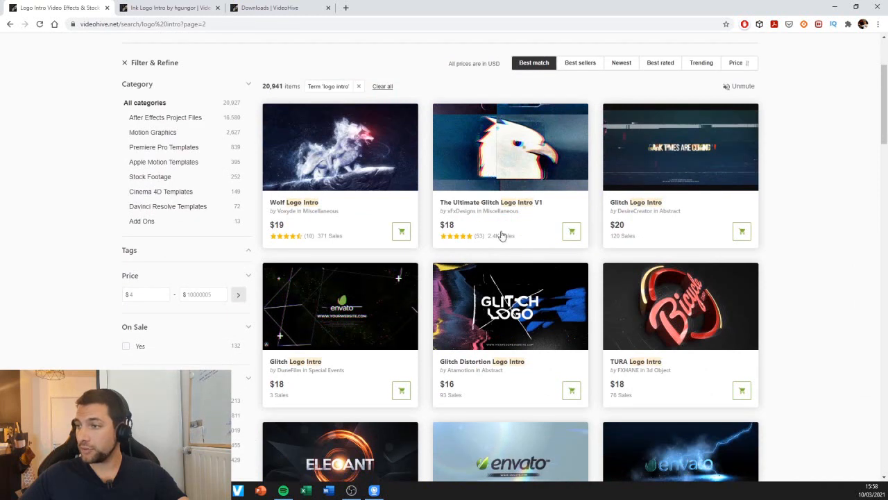
scroll(498, 213, "down", 4)
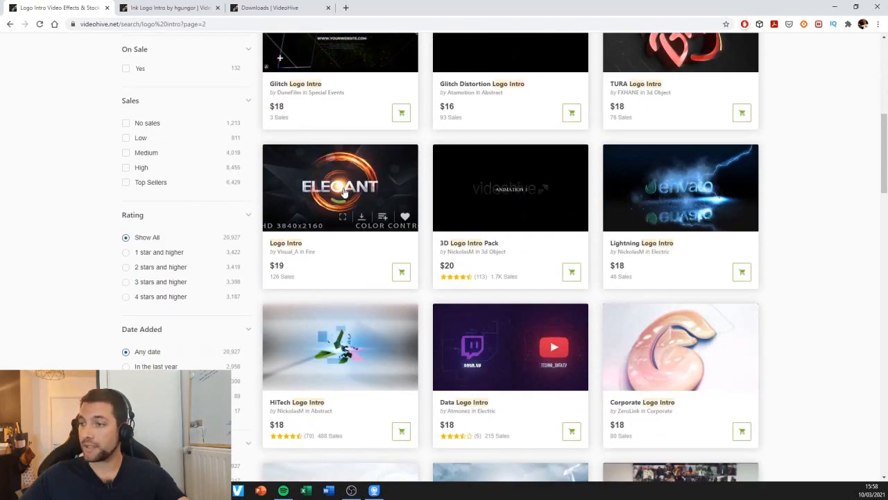
Open the $19 Logo Intro template with the fiery ring, watch its preview video and close the player.
left_click(345, 192)
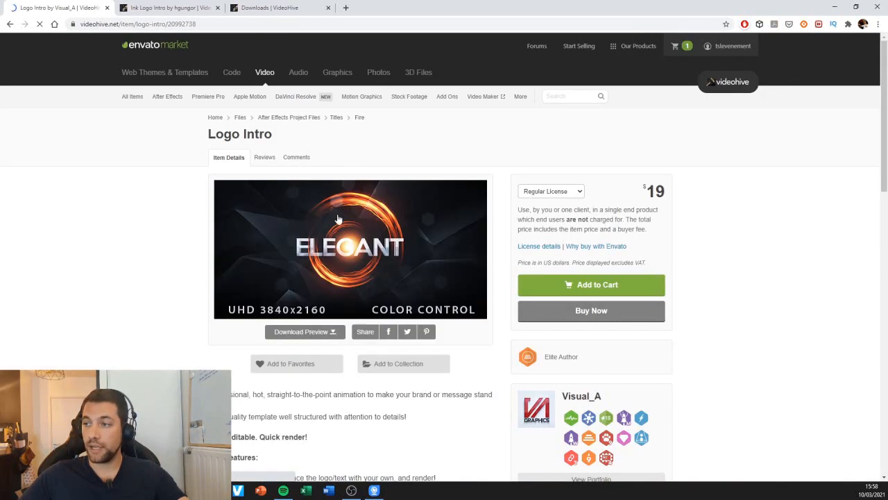
left_click(349, 251)
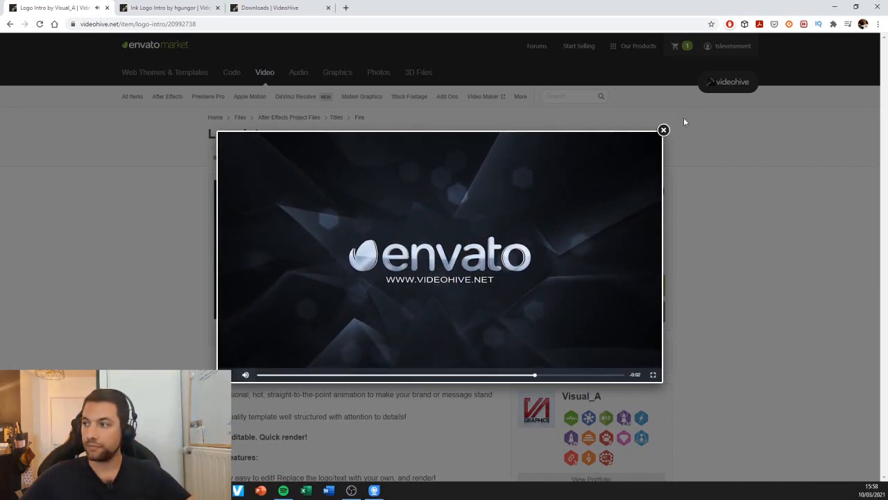
left_click(663, 130)
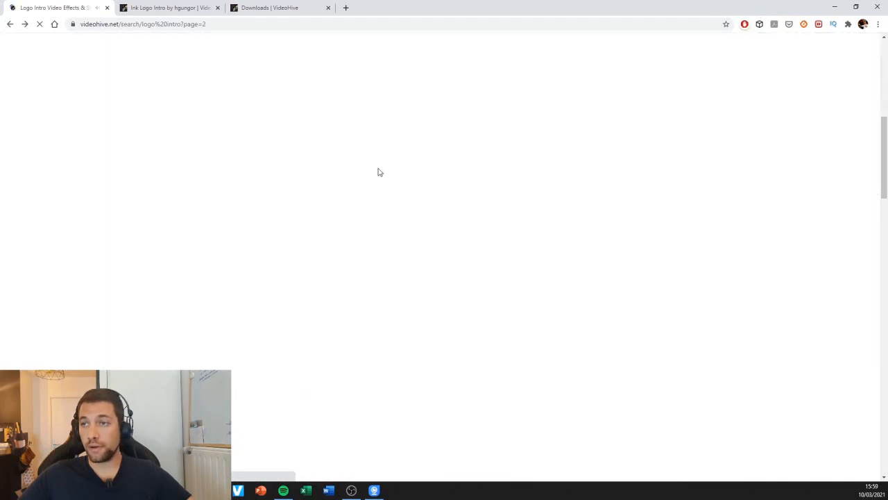
Return to the results, reopen the fiery-ring Logo Intro template and read its main features, including the After Effects compatibility.
scroll(432, 213, "down", 10)
scroll(436, 208, "up", 5)
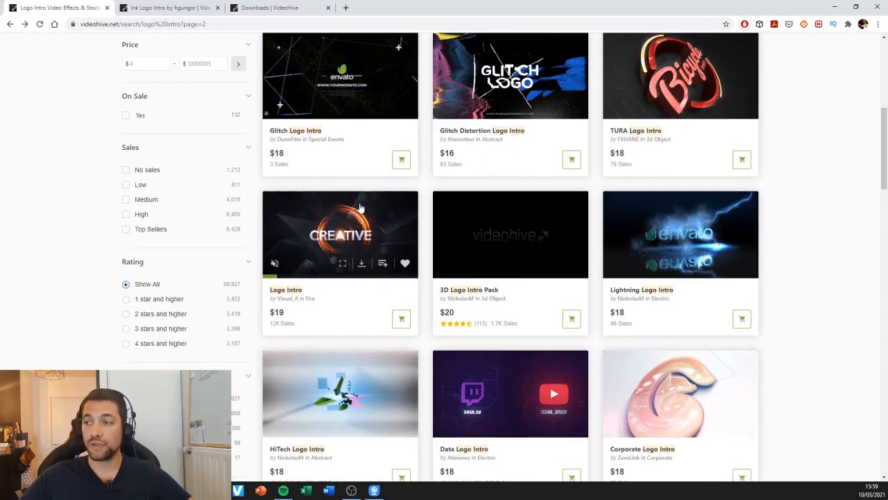
left_click(302, 196)
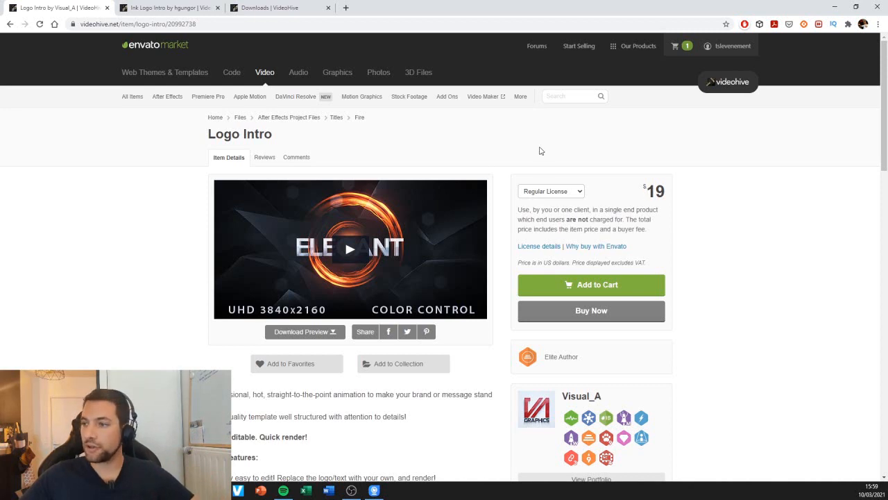
scroll(159, 222, "down", 3)
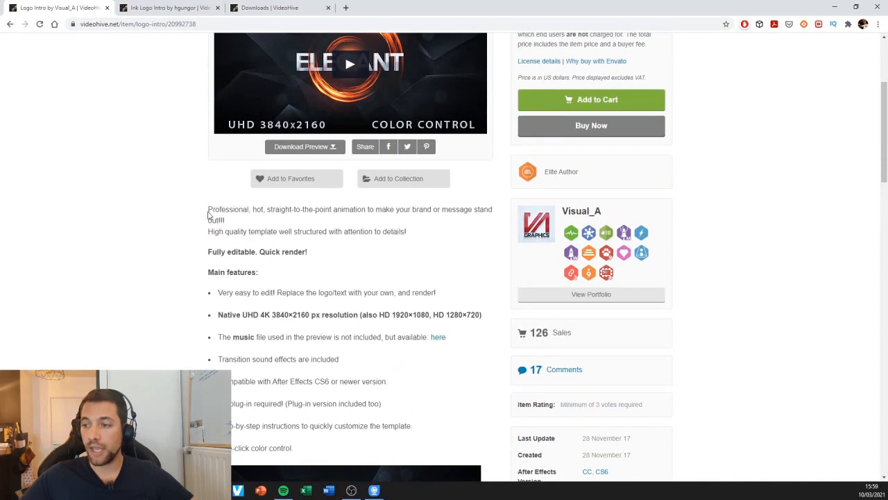
scroll(207, 214, "down", 1)
left_click_drag(270, 335, 321, 335)
left_click(320, 335)
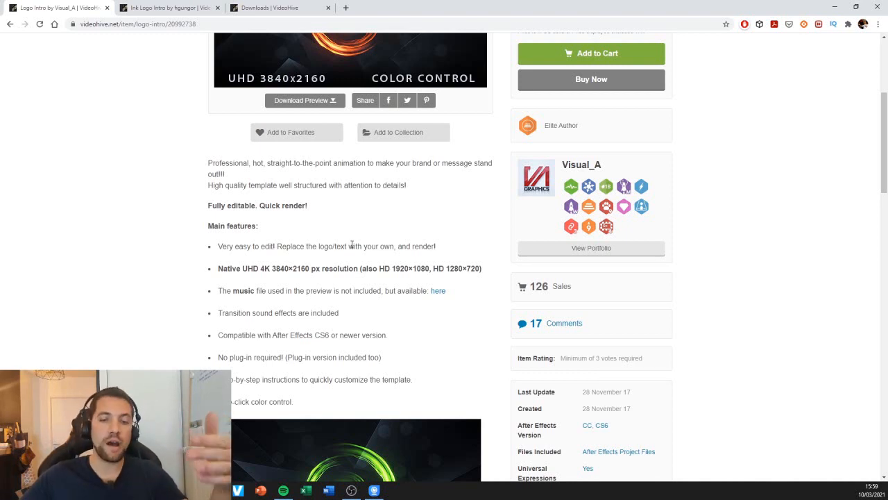
scroll(352, 257, "up", 4)
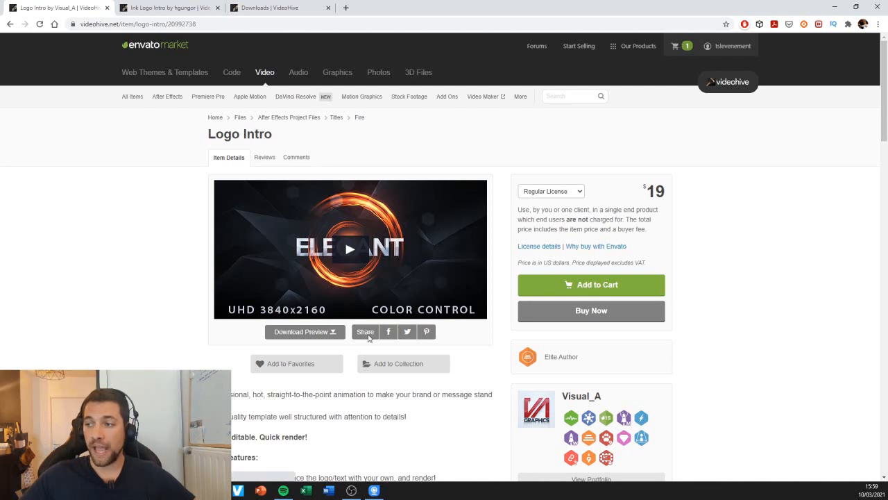
Switch to the already open VideoHive Downloads page with the account's purchased templates.
left_click(298, 10)
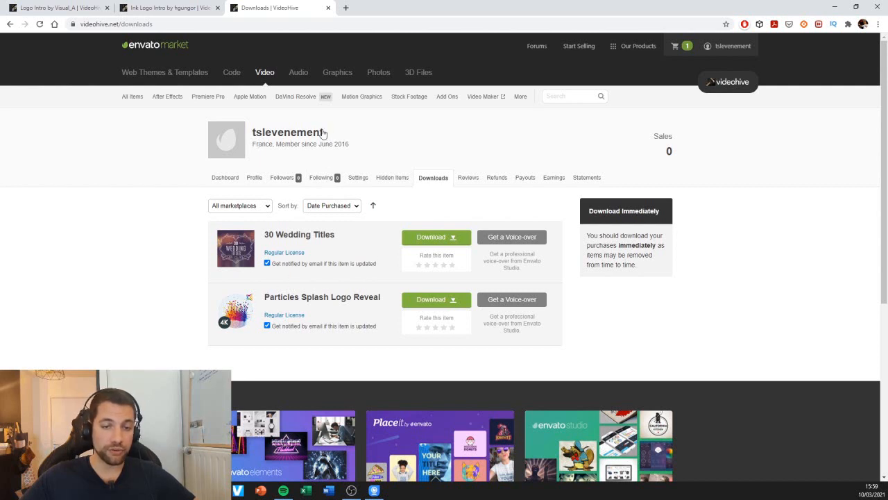
Review the purchased 30 Wedding Titles and Particles Splash Logo Reveal templates on the Downloads page and leave the browser.
scroll(425, 151, "down", 2)
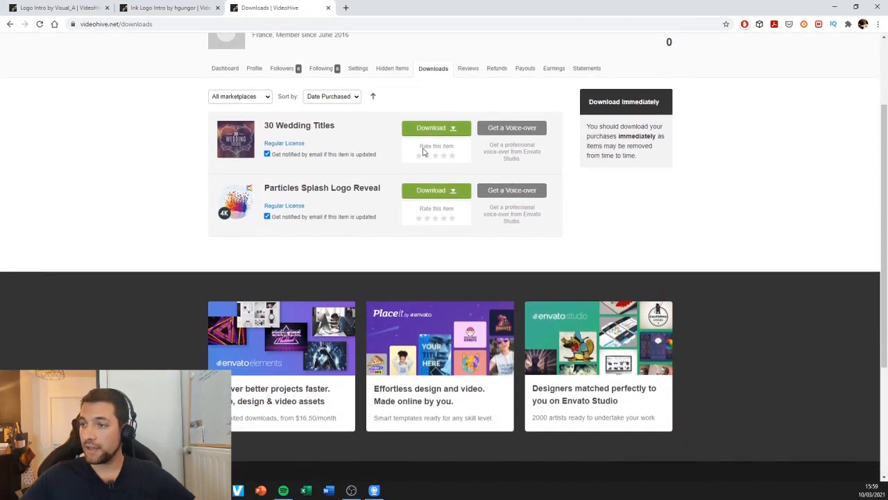
mouse_move(229, 116)
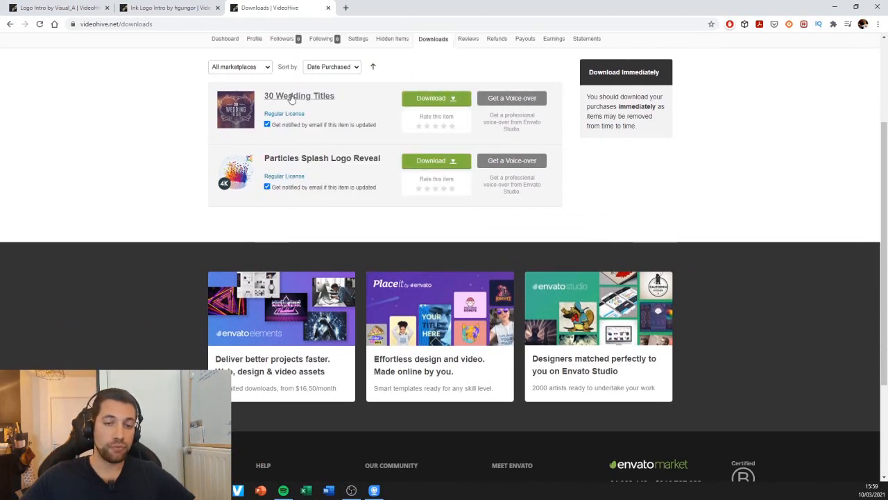
mouse_move(243, 117)
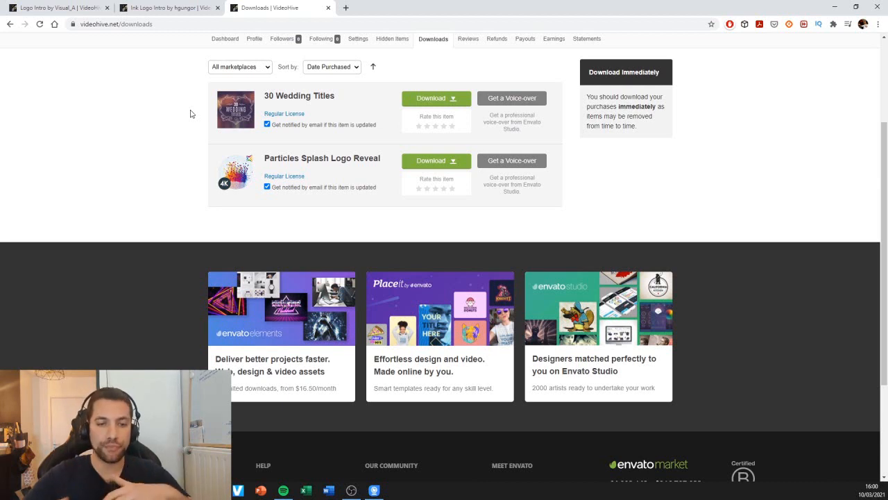
mouse_move(236, 173)
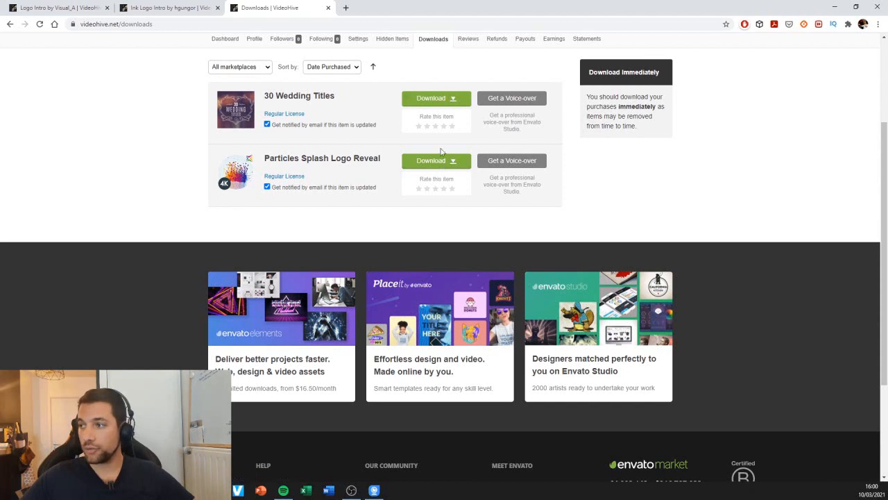
left_click(879, 6)
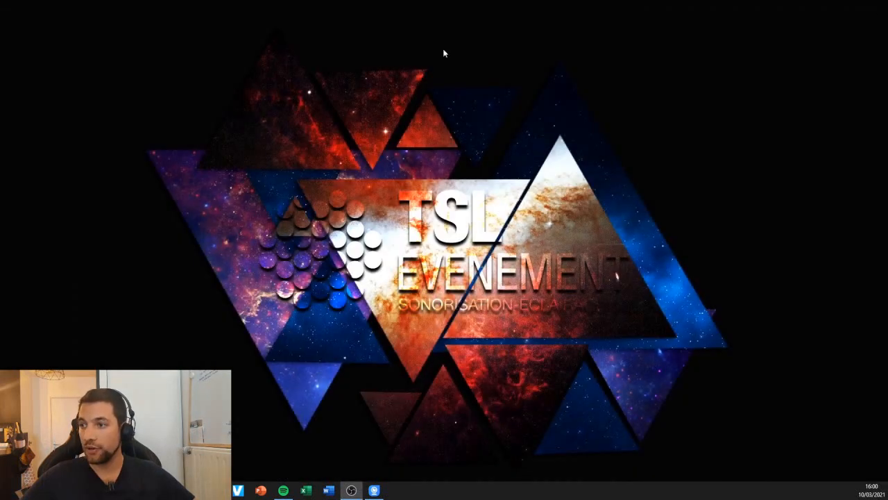
In File Explorer, open the Particle Splash Logo Reveal folder and play the video in its Customization Tutorial subfolder.
left_click_drag(887, 135, 448, 1)
double_click(186, 92)
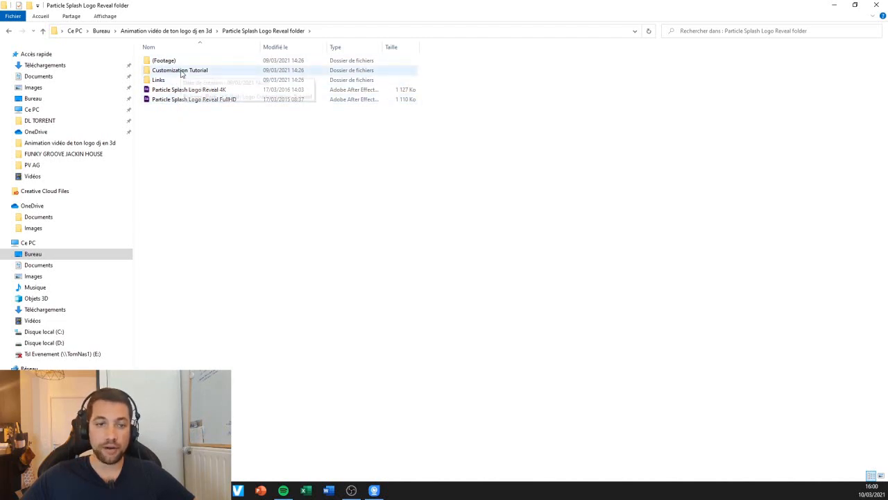
double_click(182, 72)
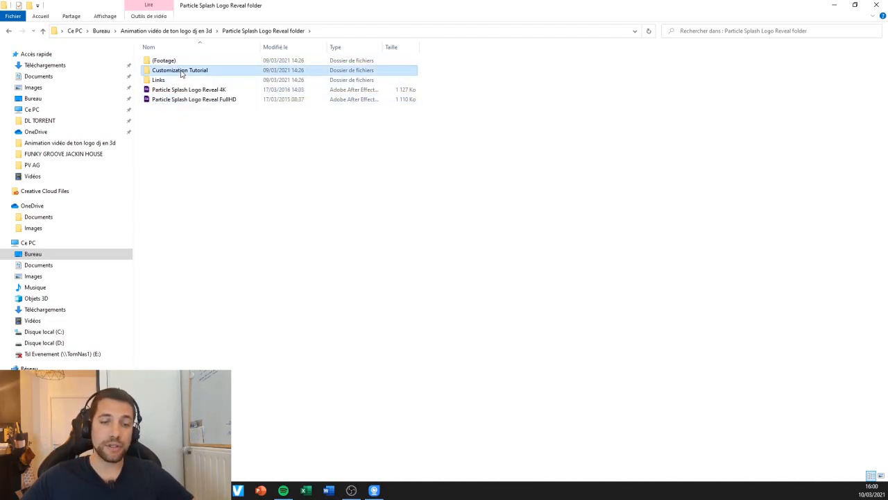
left_click(179, 78)
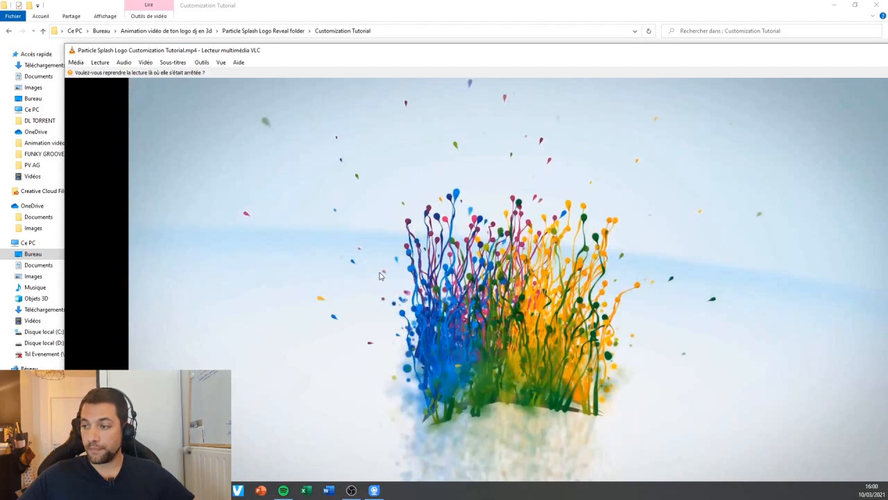
View the customization tutorial video full screen at a lower volume and skip ahead to the part about the SETUP effect controls.
double_click(423, 266)
scroll(422, 265, "down", 7)
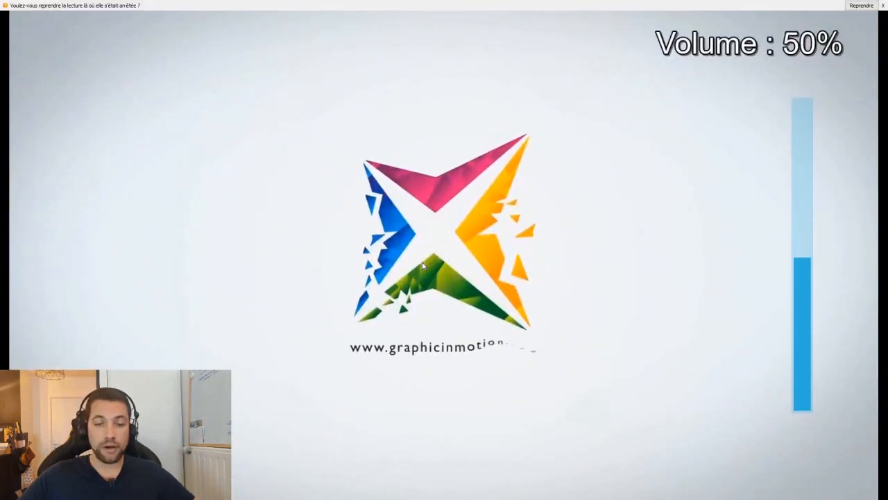
scroll(422, 266, "up", 2)
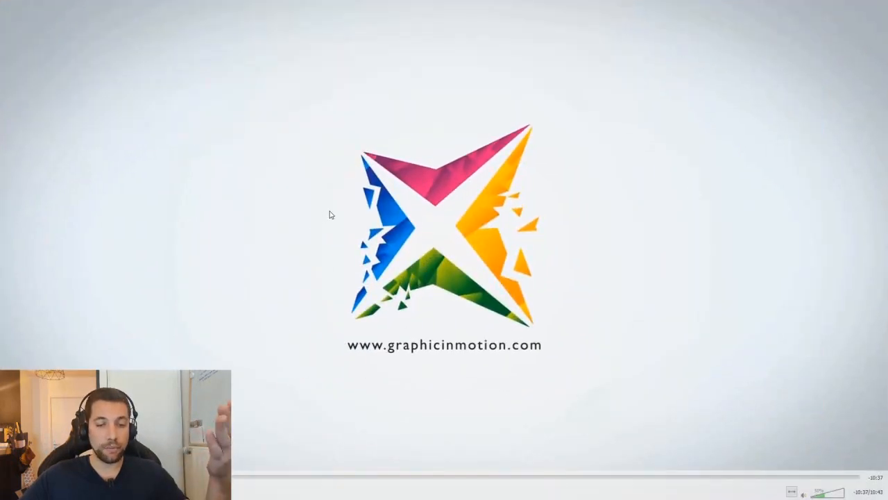
left_click(245, 476)
left_click(326, 477)
left_click(404, 478)
left_click(480, 479)
left_click(546, 478)
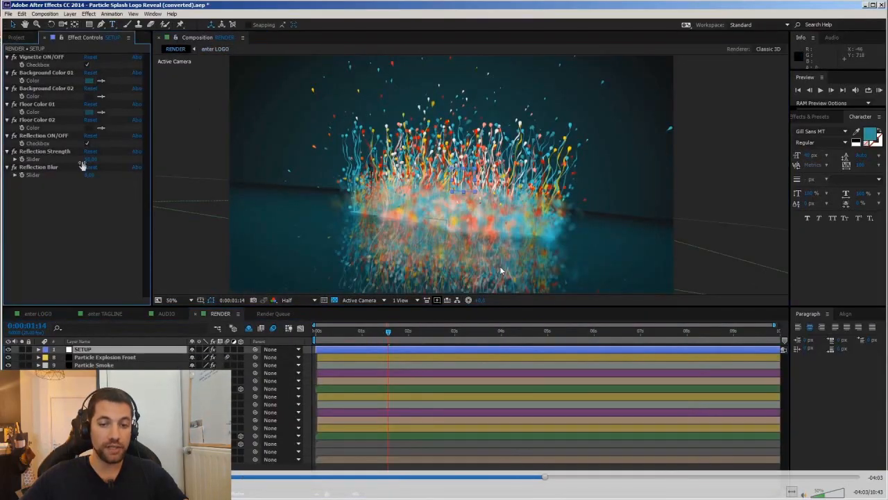
Exit full screen, close the tutorial video and return to the Particle Splash Logo Reveal folder.
double_click(500, 266)
left_click_drag(739, 53, 620, 51)
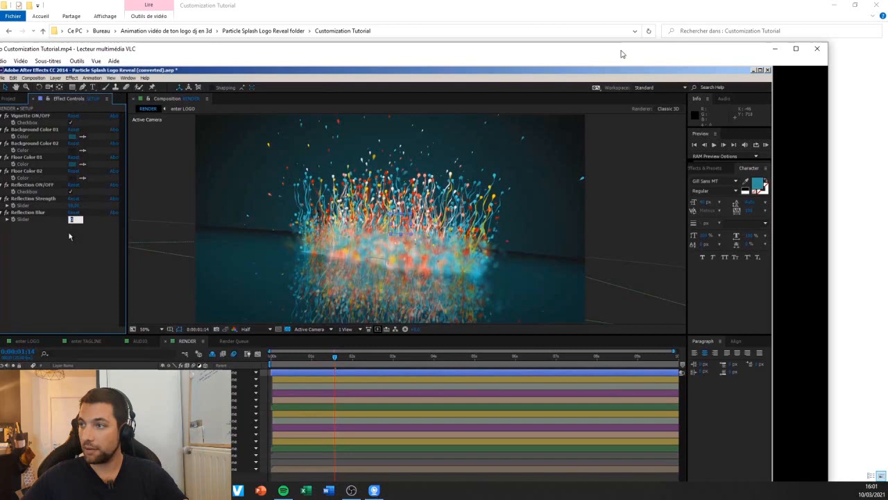
left_click(818, 48)
left_click(277, 113)
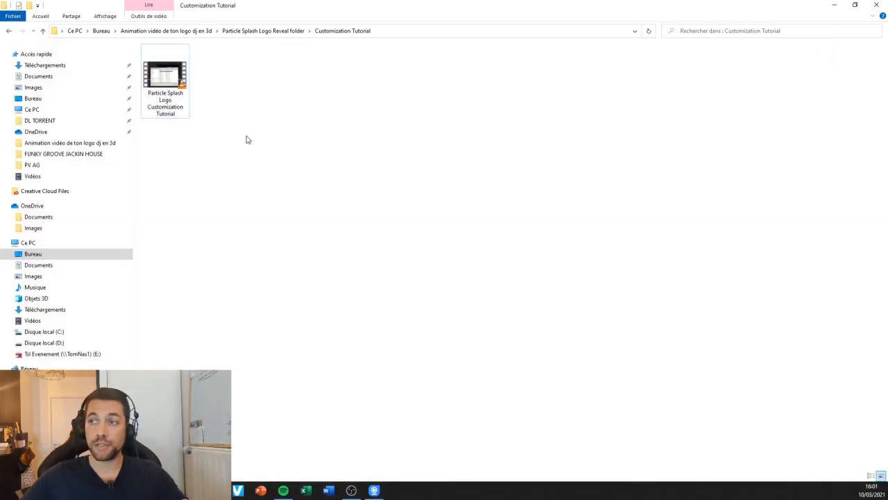
left_click(253, 31)
left_click(197, 116)
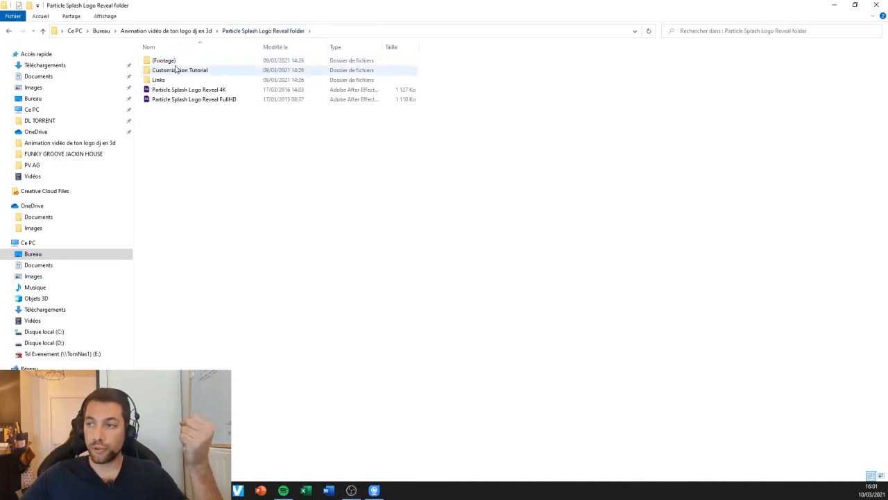
Compare the 4K and FullHD After Effects project files in the template folder and select the FullHD version.
left_click(193, 94)
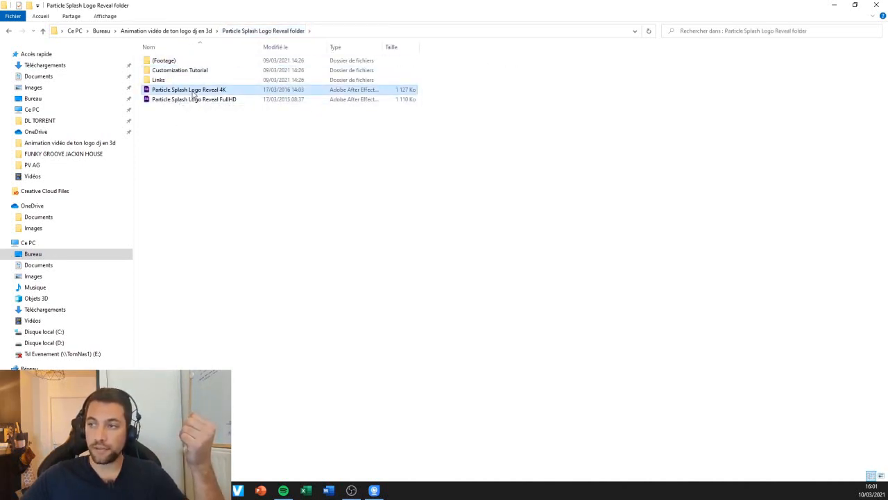
left_click(216, 102)
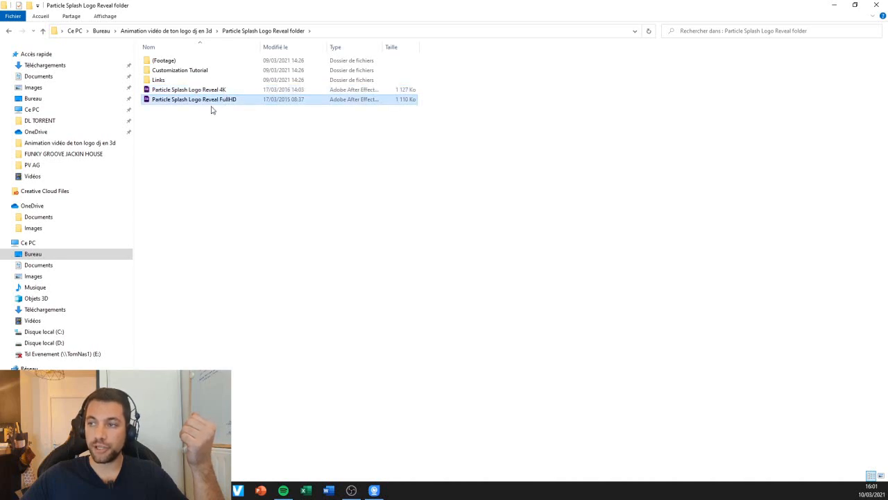
left_click(204, 114)
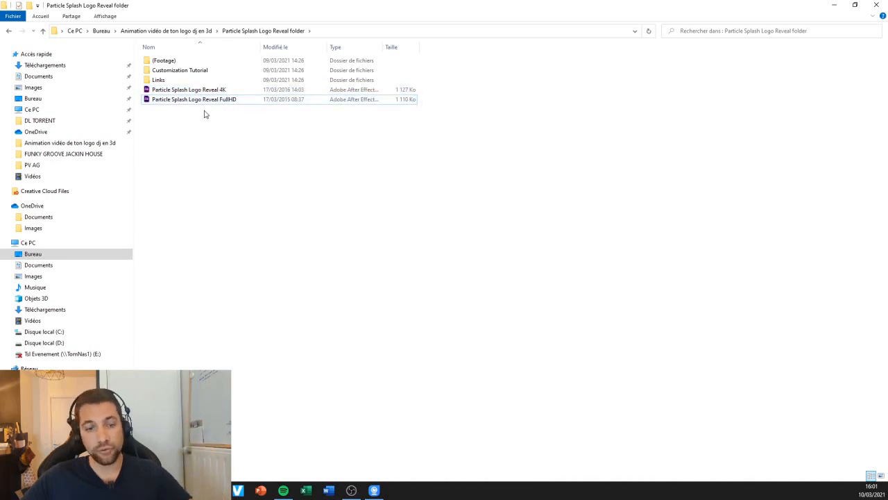
left_click(208, 104)
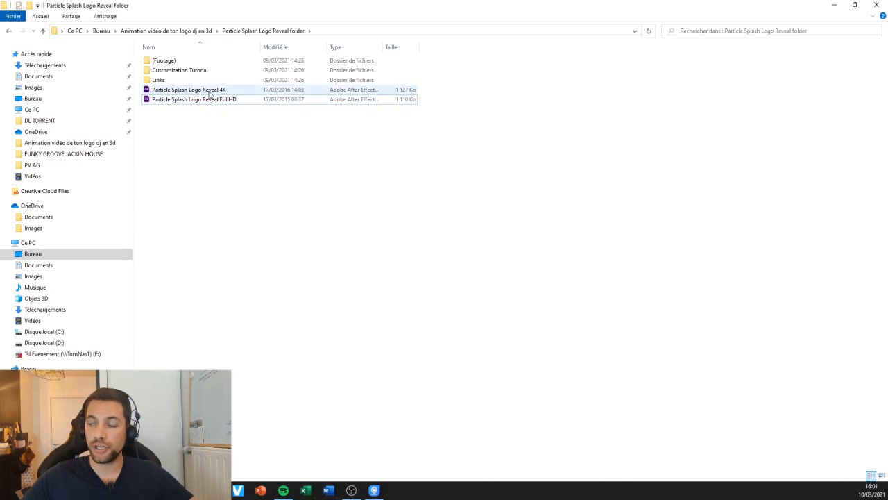
left_click(205, 130)
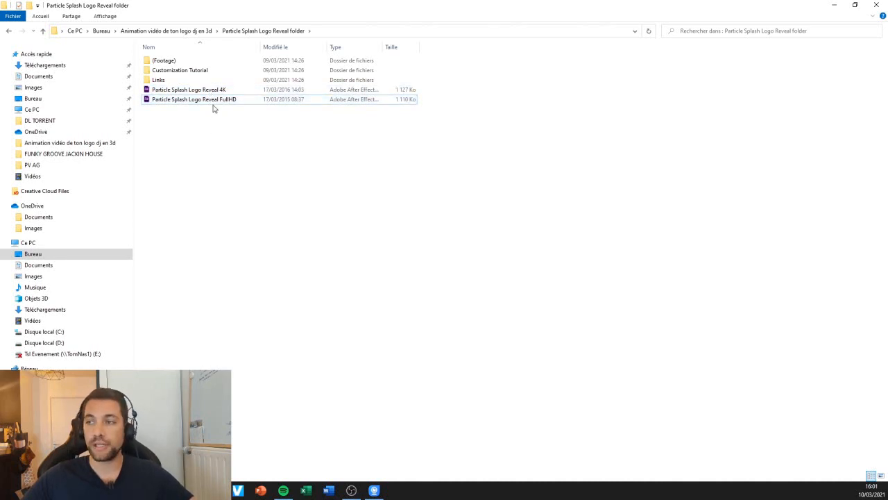
left_click(215, 104)
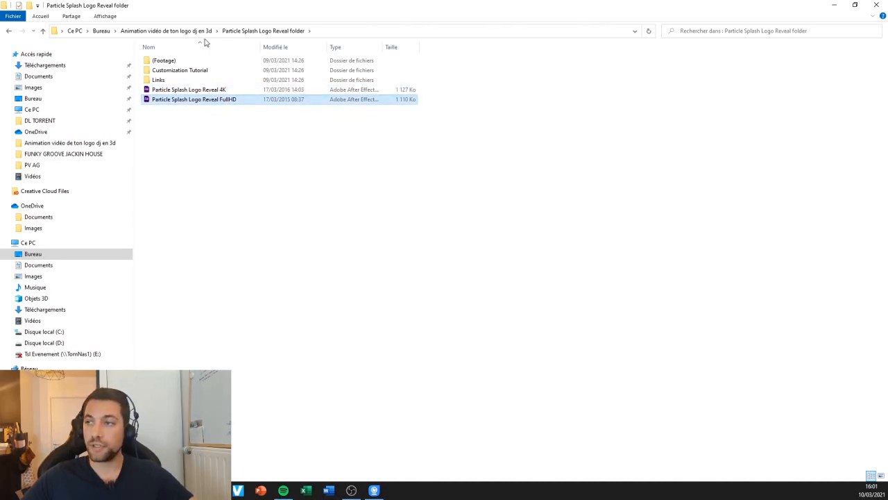
In the folder Animation vidéo de ton logo dj en 3d, rename the FullHD project file as Tsl Formation and open it in After Effects.
left_click(178, 31)
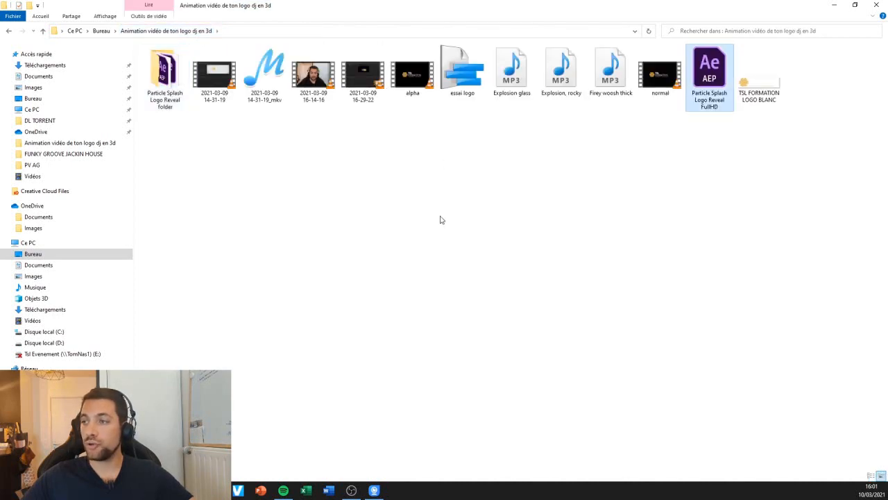
right_click(707, 63)
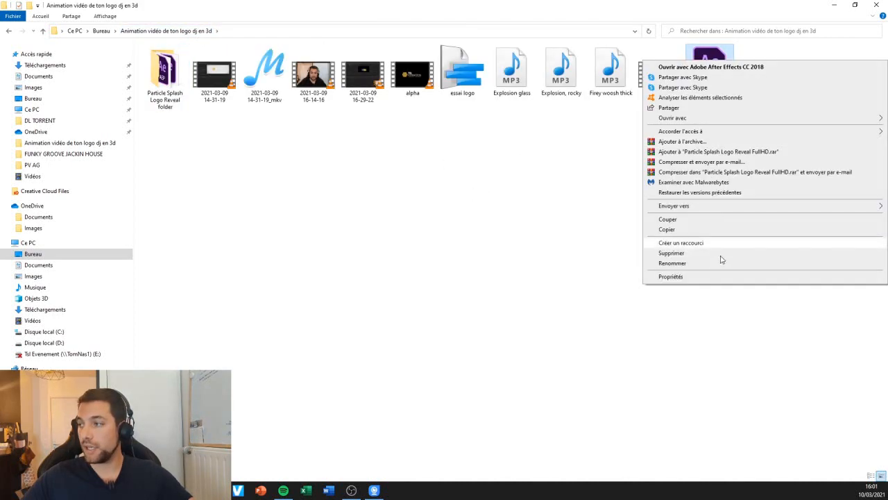
left_click(717, 263)
type("Tsl Formation")
key("Return")
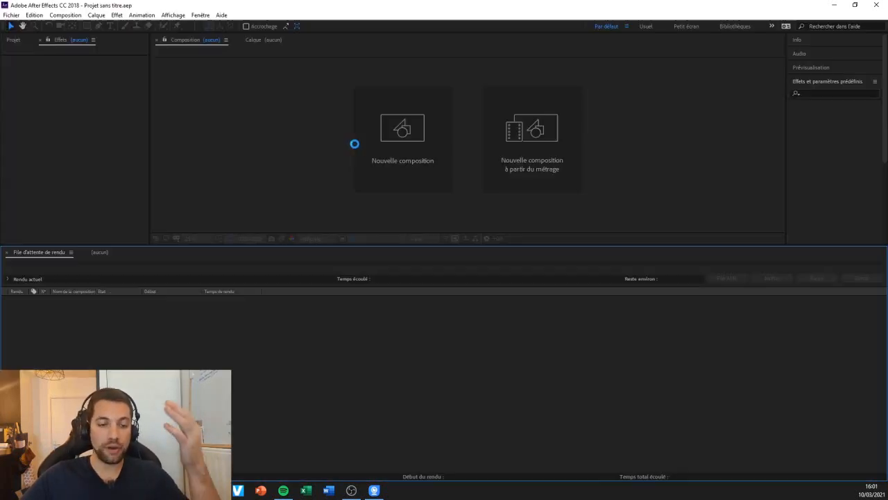
left_click(532, 260)
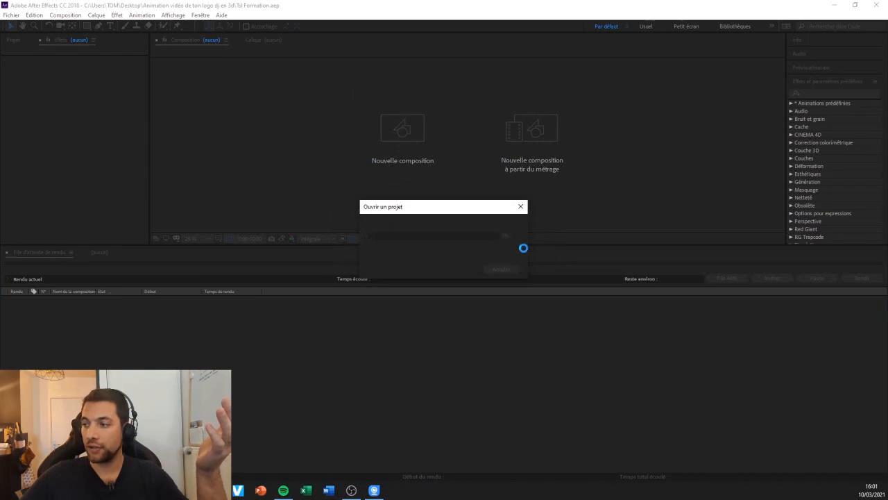
left_click(533, 260)
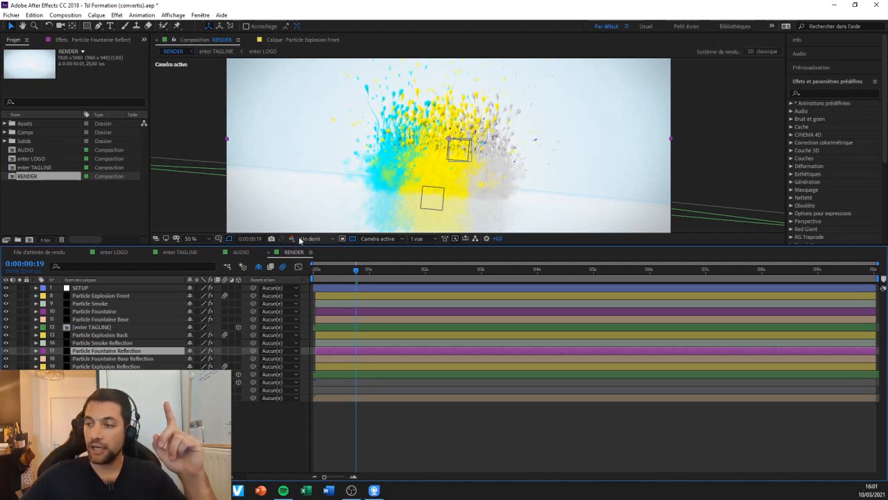
Set the RENDER composition's preview resolution to Un quart and play the animation with the viewer zoomed out to 25 %.
left_click(334, 240)
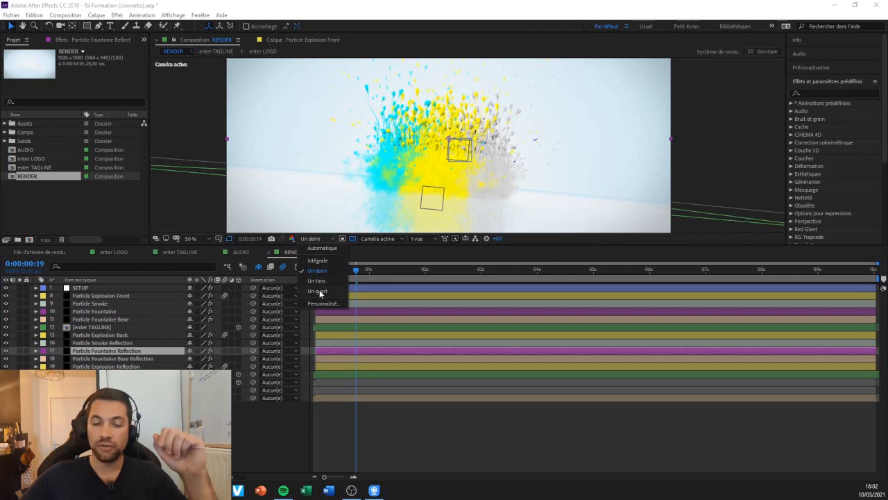
left_click(320, 291)
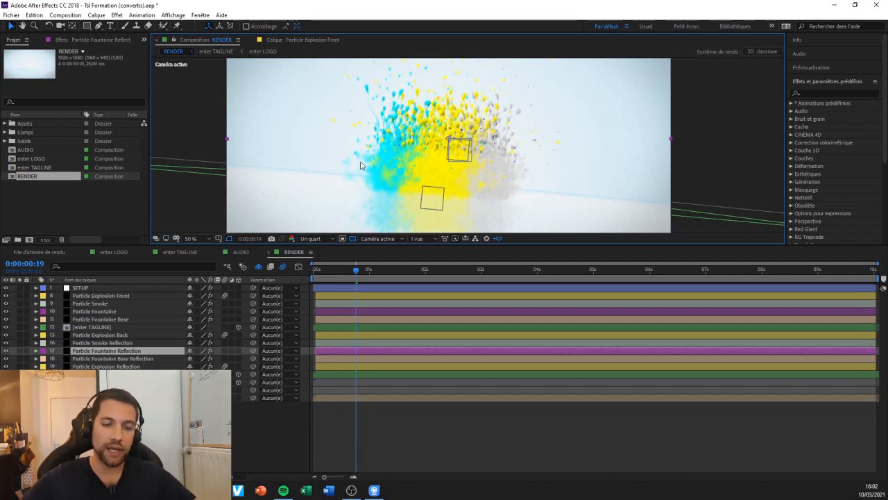
left_click(357, 274)
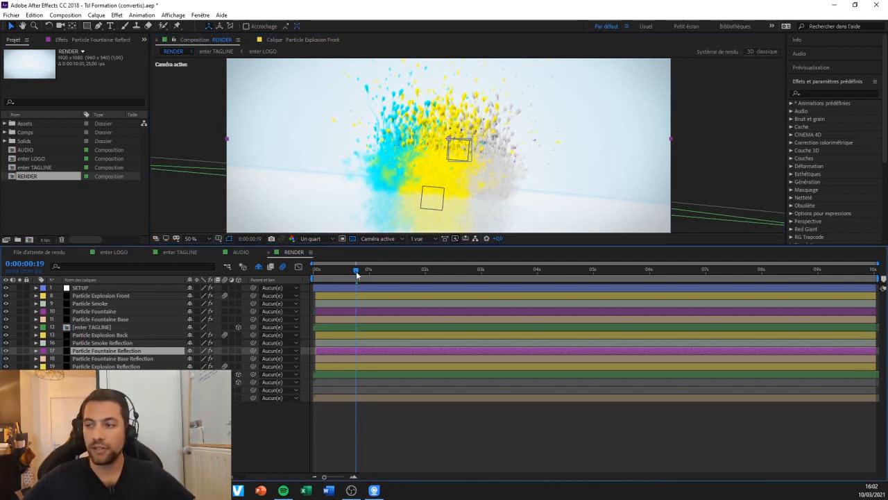
key("space")
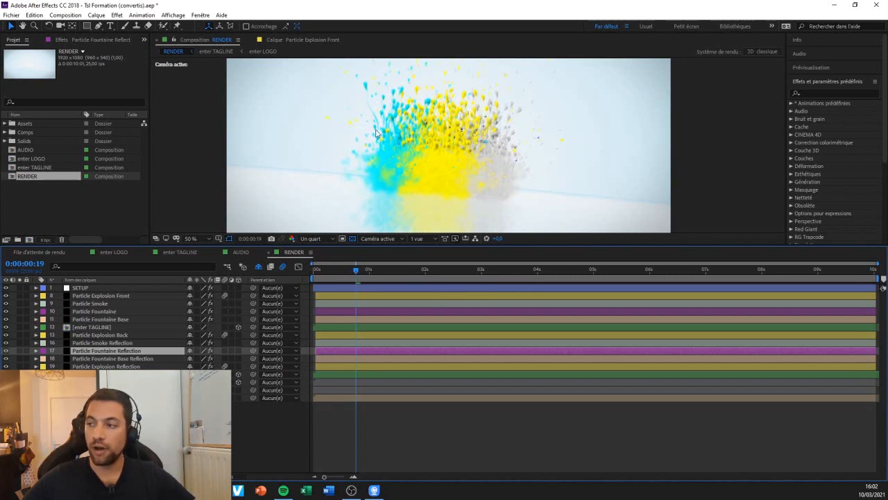
scroll(425, 151, "down", 2)
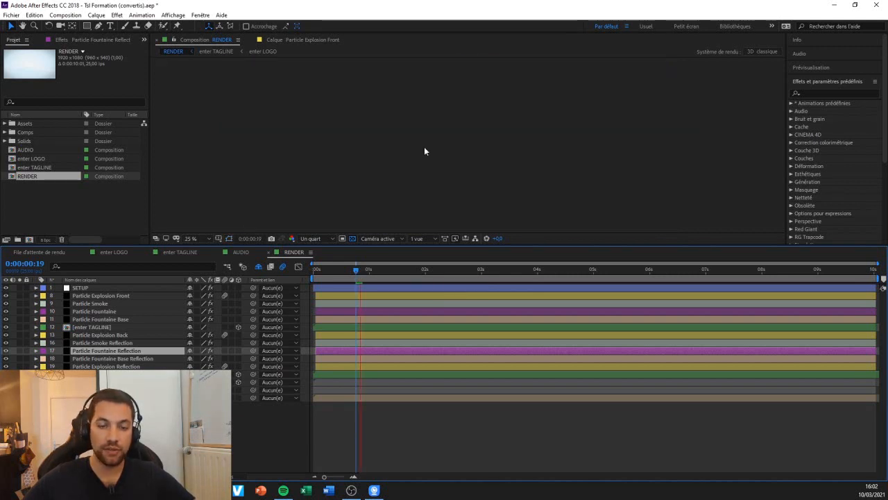
scroll(425, 151, "down", 4)
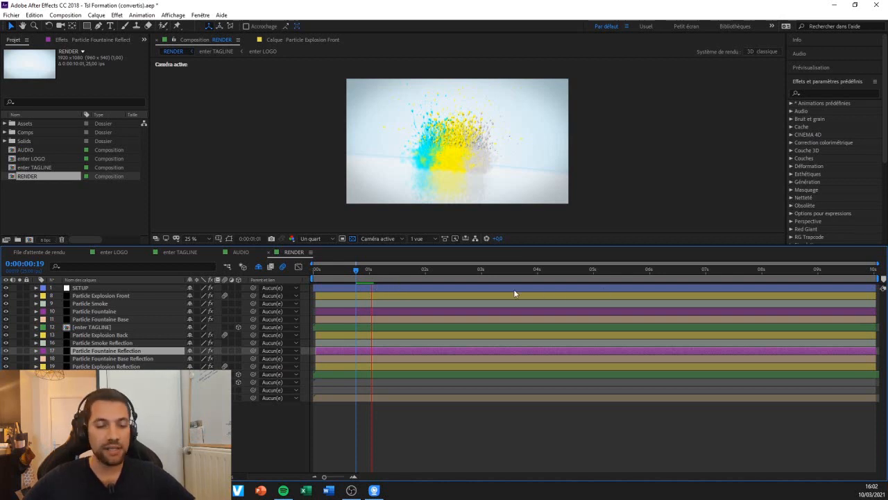
Stop the preview, move the playhead back to 0:00:00:20 and replay the RENDER animation from there.
left_click(371, 271)
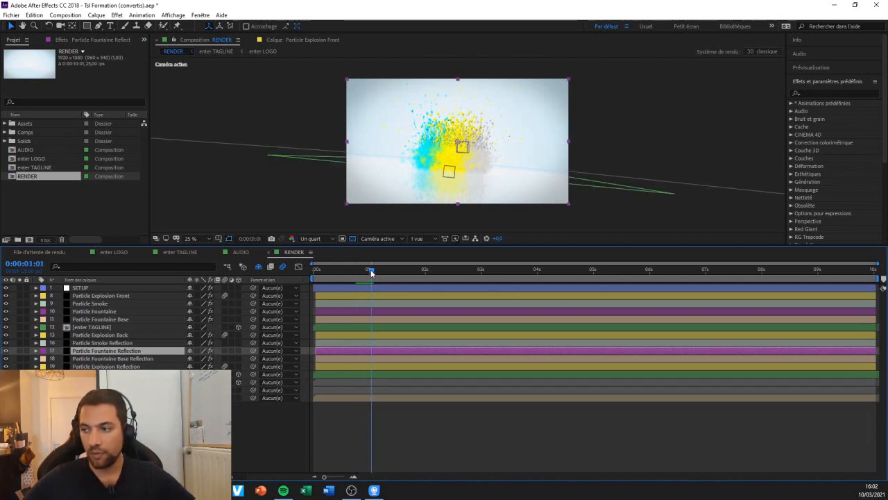
left_click_drag(371, 272, 360, 272)
key("space")
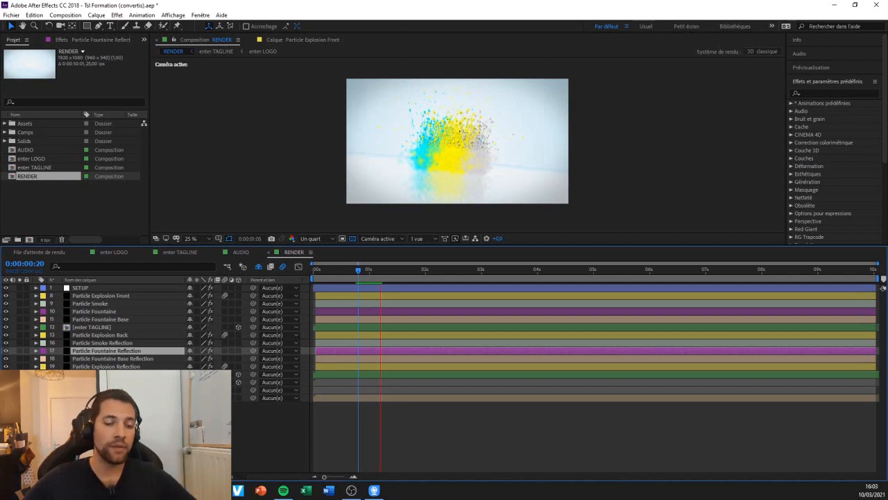
key("alt+Tab")
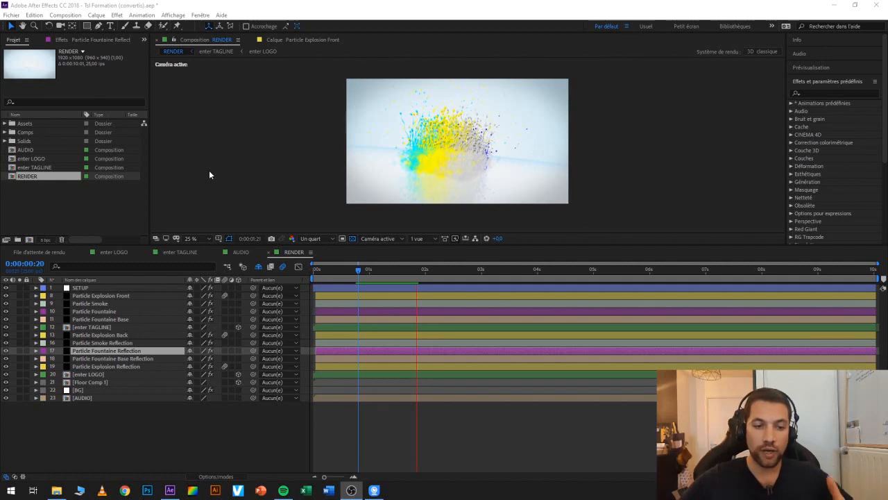
Select the SETUP layer in the RENDER composition and display its effect controls.
left_click(81, 288)
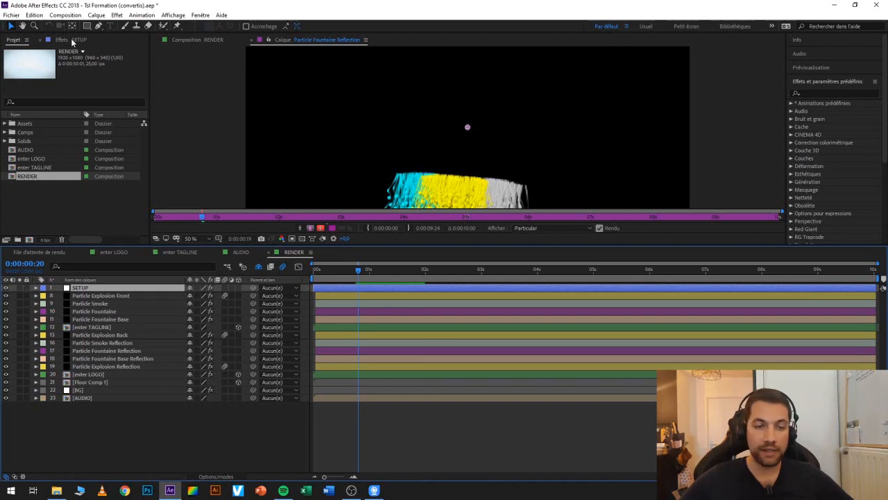
left_click(72, 40)
left_click(21, 40)
left_click(63, 40)
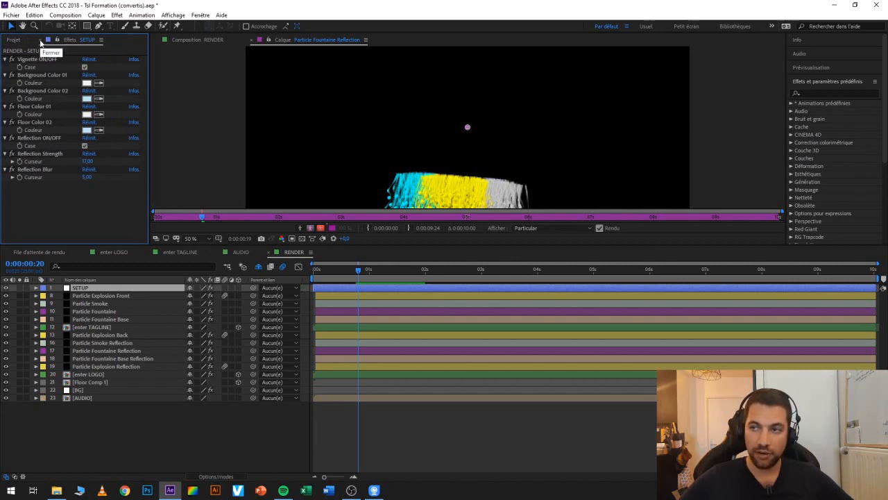
left_click(41, 40)
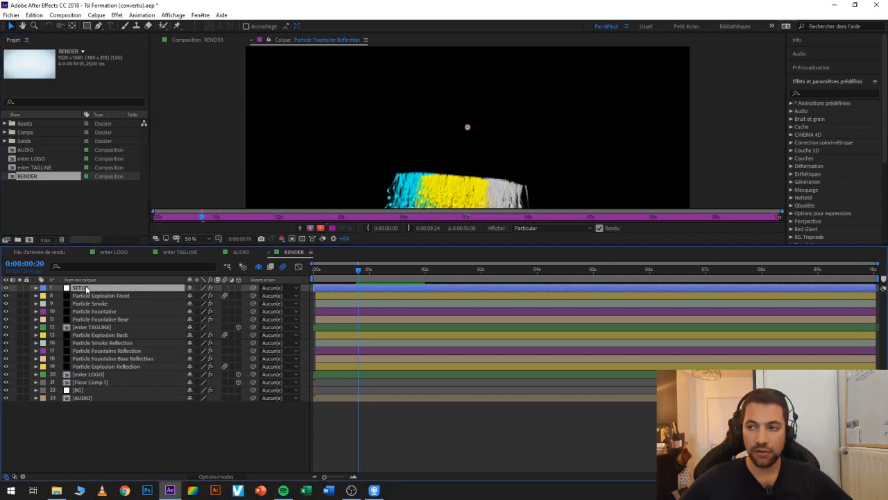
left_click(106, 16)
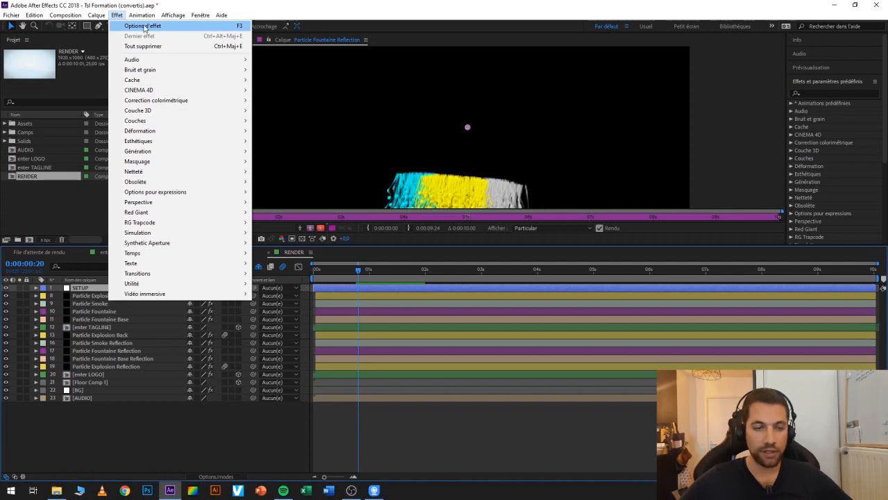
left_click(143, 26)
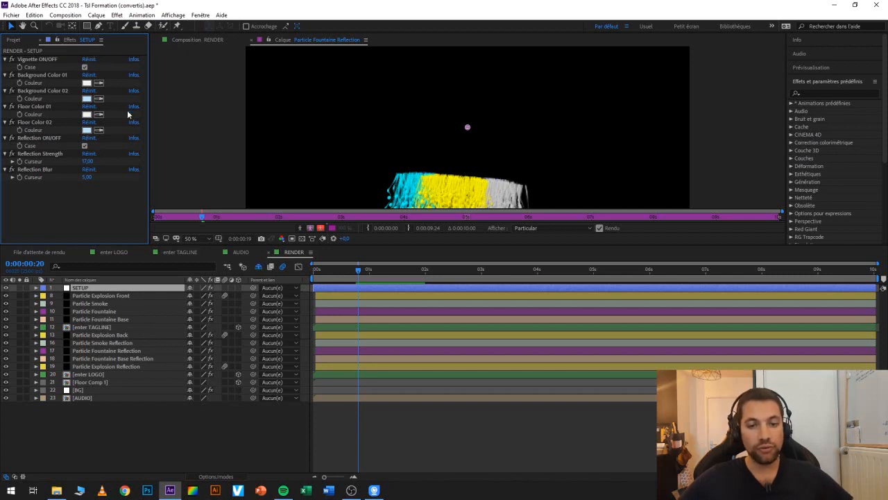
Move the playhead to 0:00:01:04 and show the RENDER composition in the viewer instead of the Particle Fountaine Reflection layer.
scroll(460, 141, "down", 1)
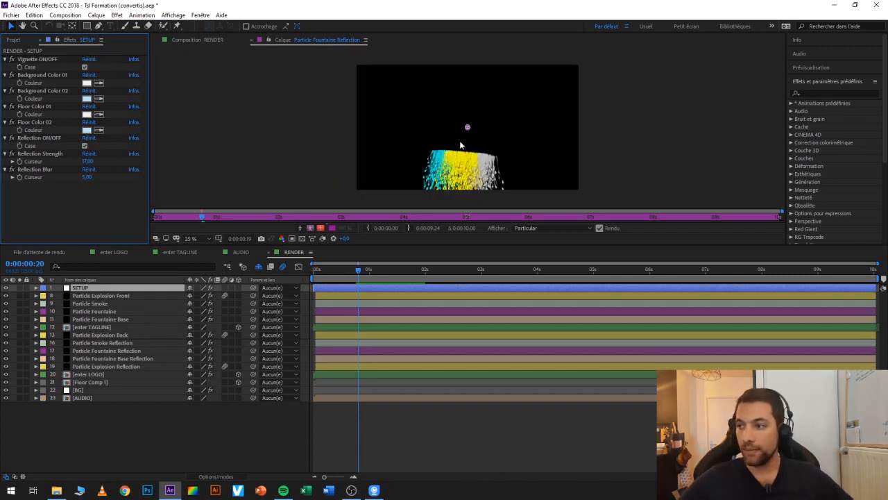
left_click(358, 270)
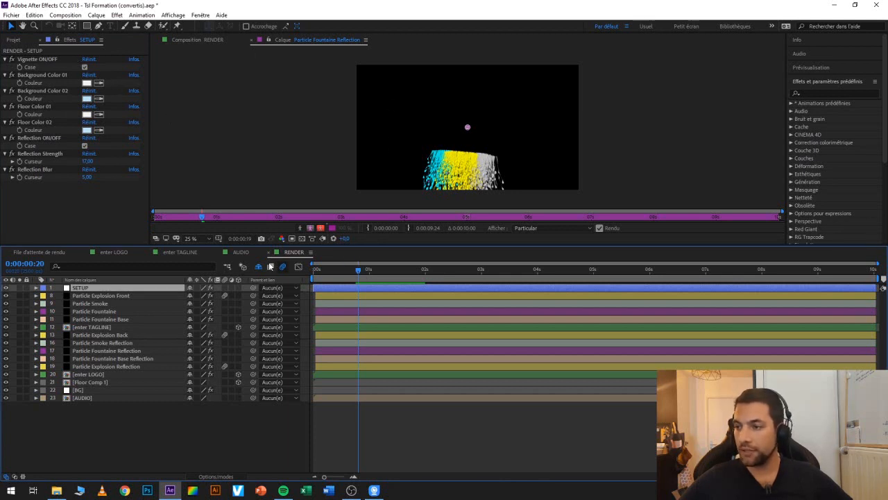
left_click(361, 270)
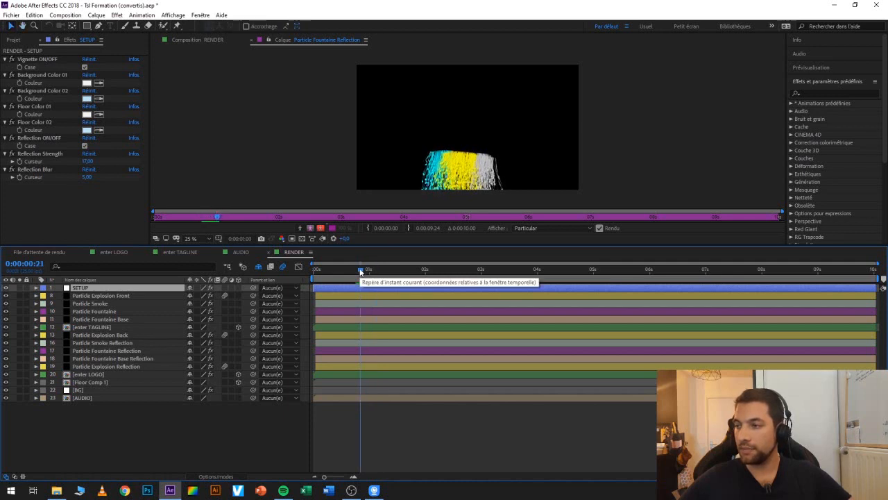
left_click(209, 40)
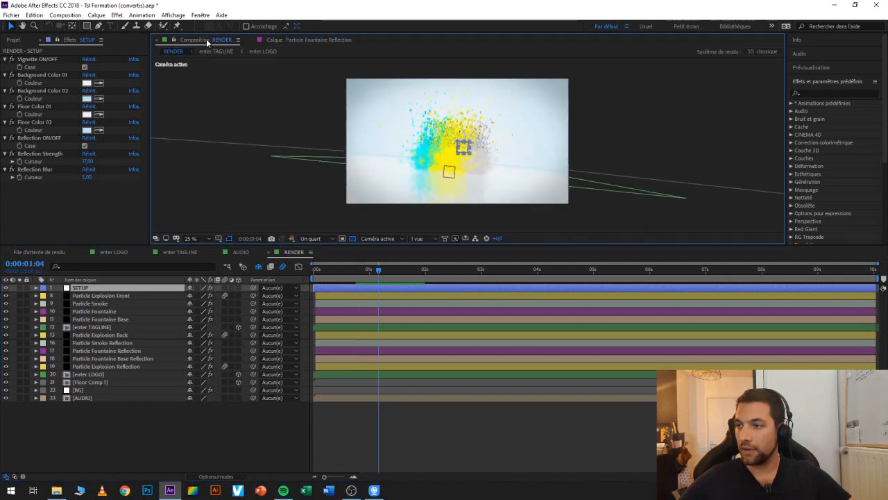
left_click(296, 40)
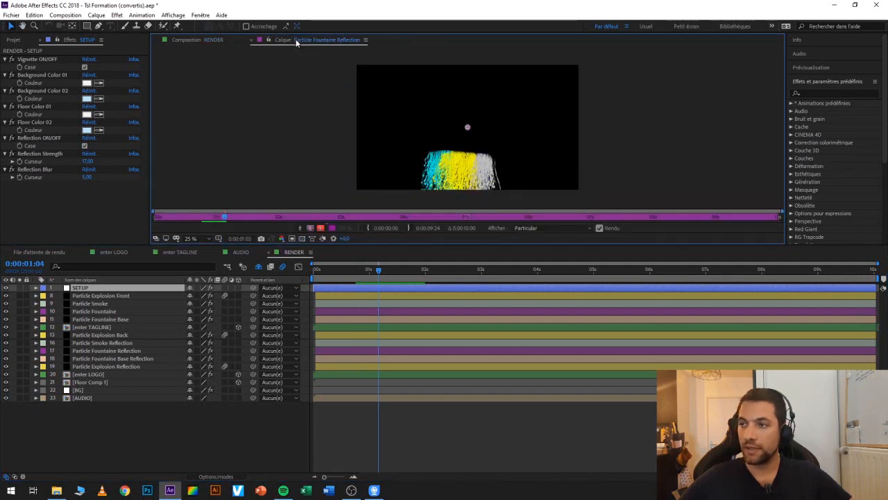
left_click(196, 38)
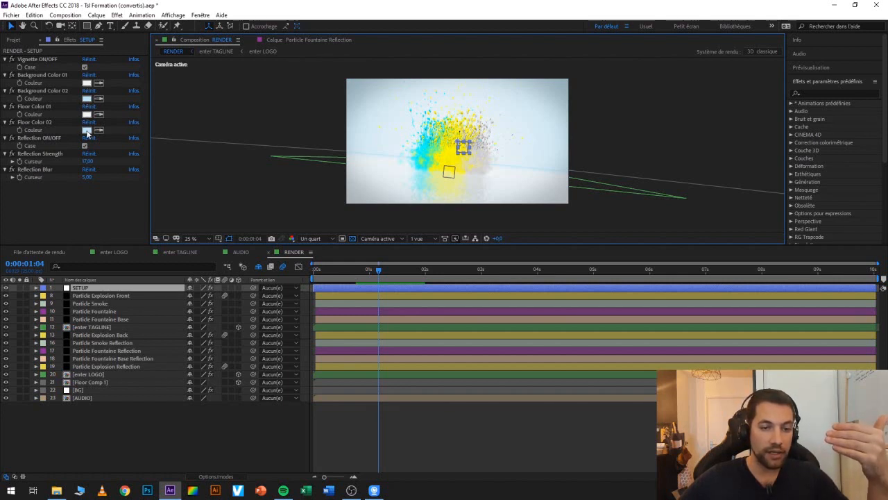
Set the SETUP layer's Background Color 01 to red F60808 and Background Color 02 to black 000000.
left_click(87, 83)
mouse_move(431, 163)
left_mouse_down()
mouse_move(311, 233)
mouse_move(322, 262)
left_mouse_up()
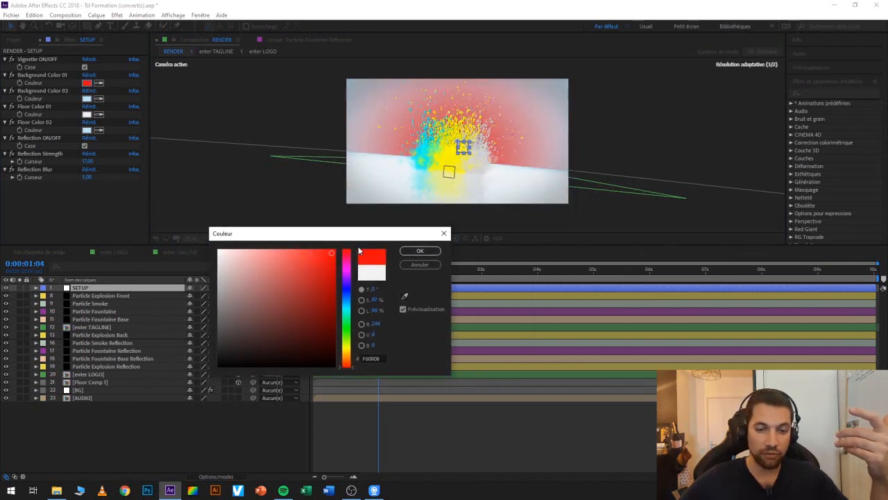
left_click(413, 250)
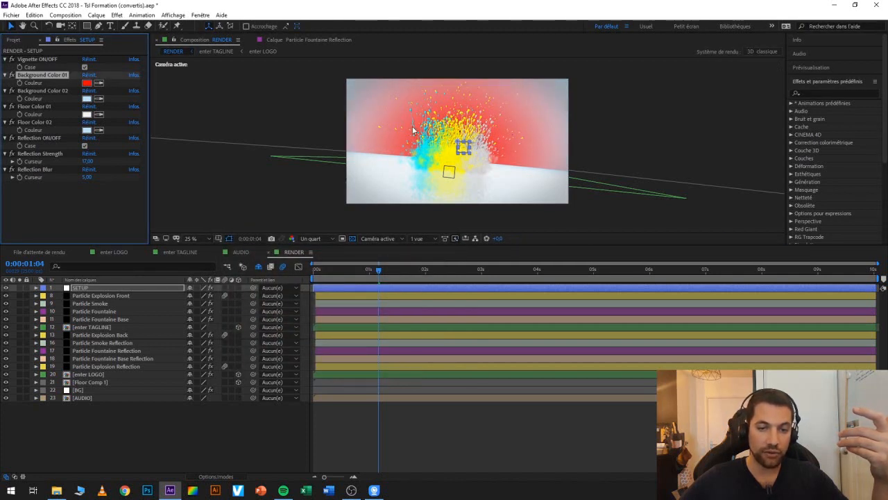
left_click(86, 98)
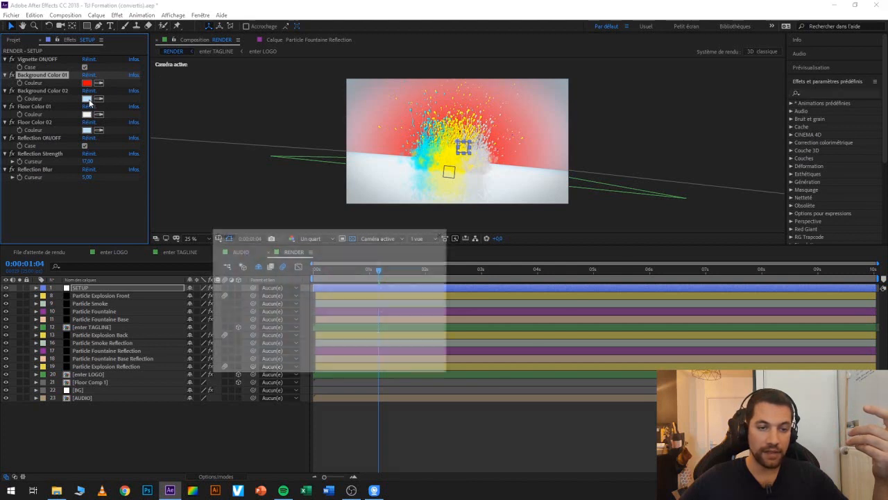
left_click(214, 360)
left_click_drag(214, 361, 217, 369)
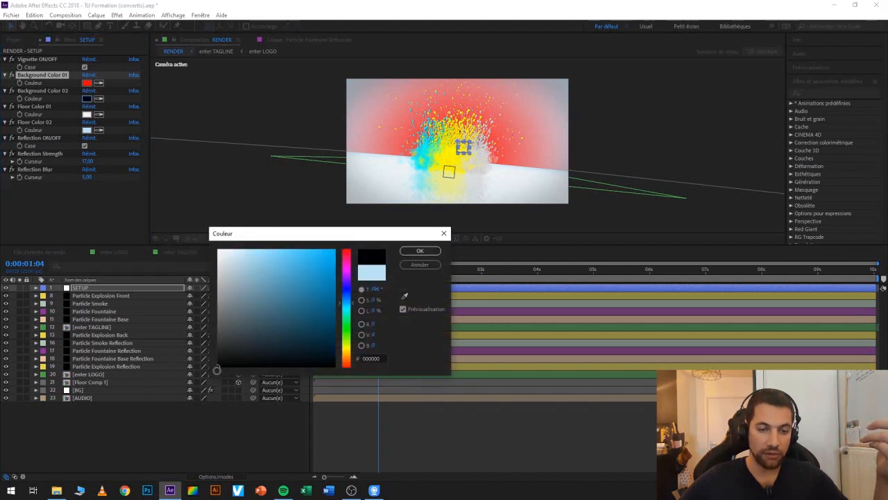
left_click(417, 252)
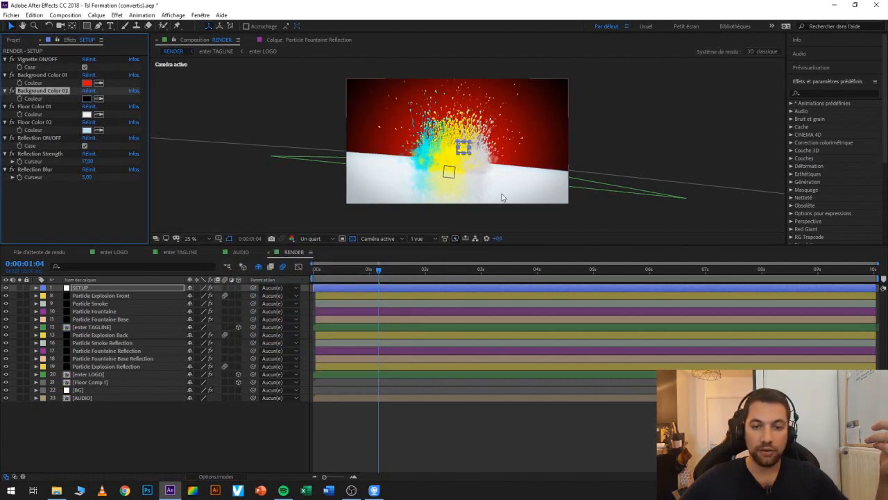
Set the SETUP layer's Floor Color 01 to red E60E0E and Floor Color 02 to black.
left_click(86, 114)
left_click(327, 260)
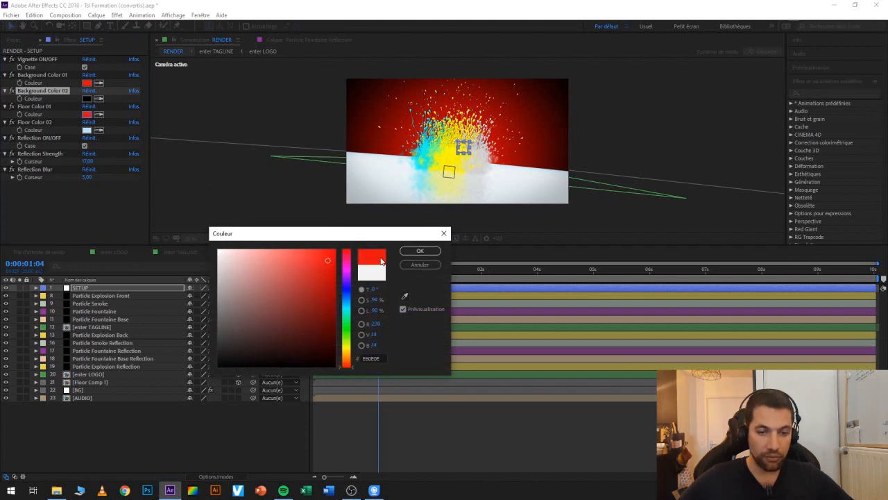
left_click(418, 253)
left_click(87, 130)
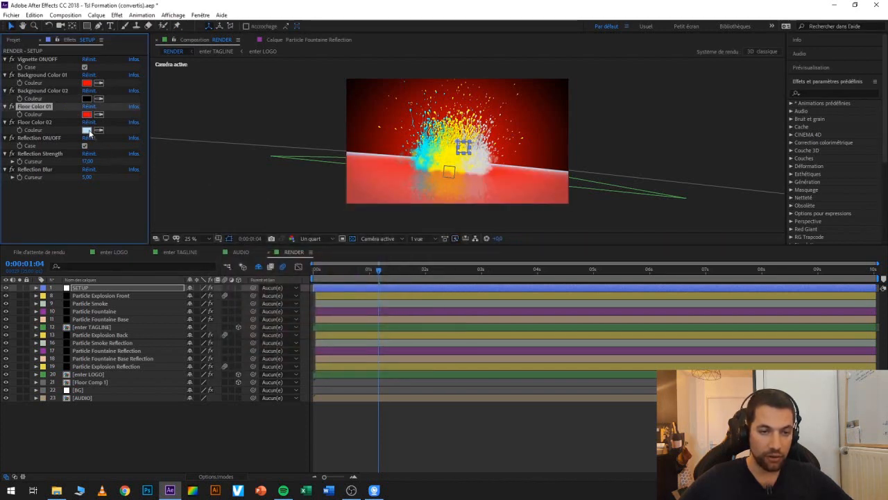
left_click_drag(250, 281, 218, 368)
left_click(420, 250)
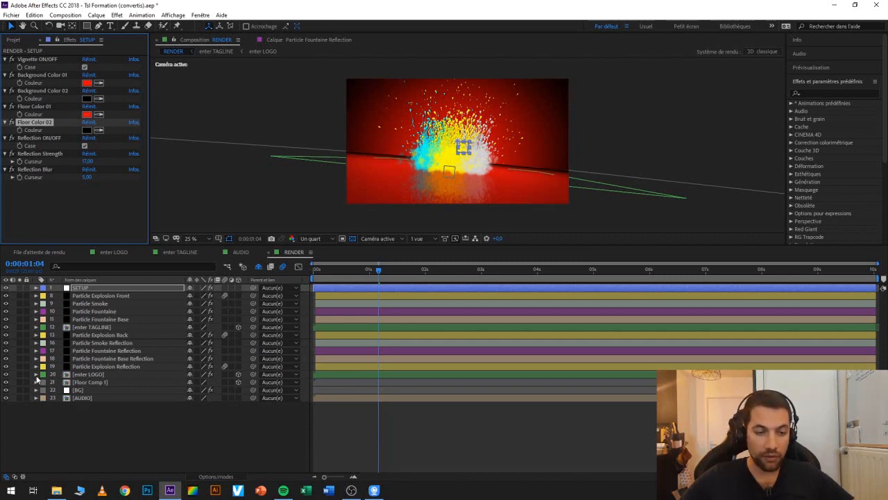
Open the enter LOGO composition and import the TSL FORMATION LOGO BLANC image from the project folder as a layer above the placeholder logo.
double_click(86, 374)
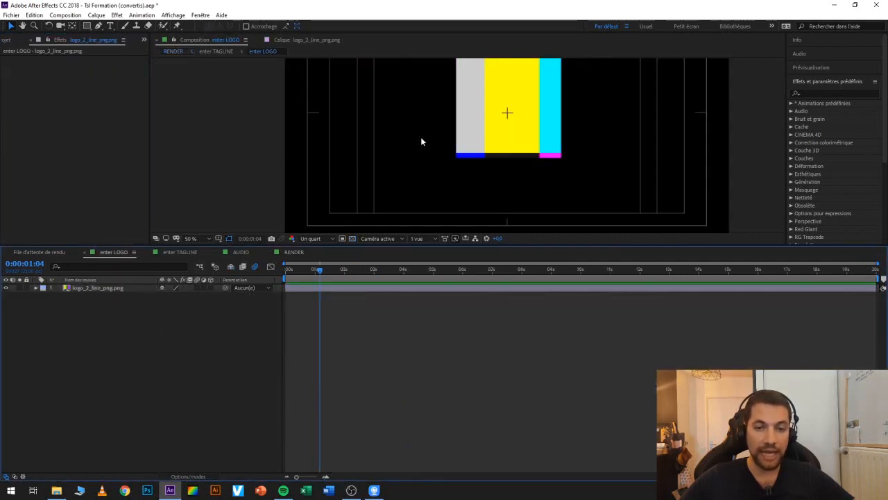
left_click(478, 129)
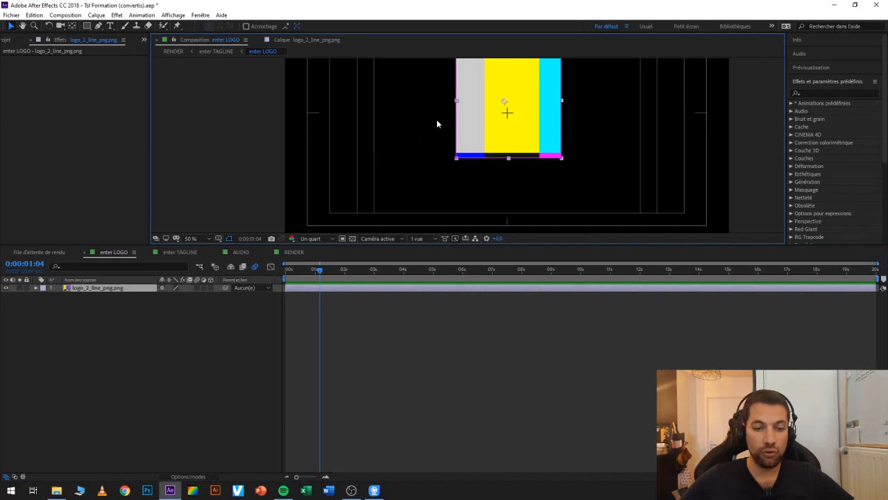
left_click(150, 329)
key("alt+Tab")
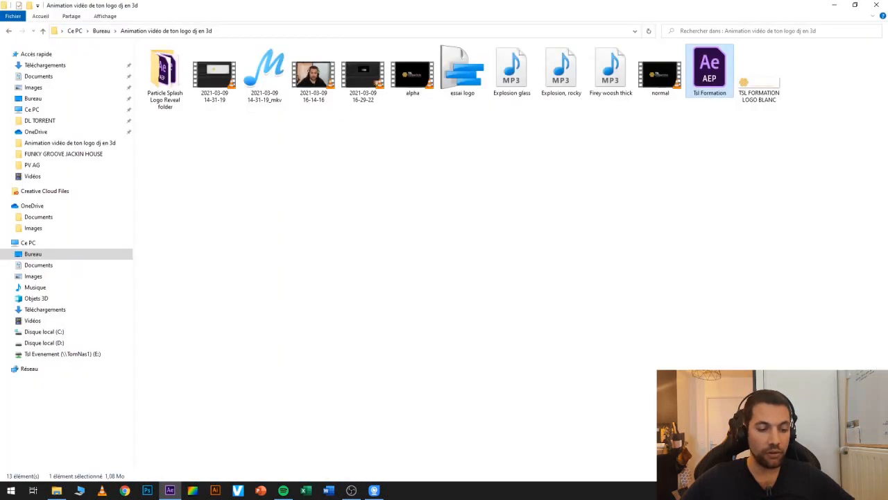
left_click_drag(474, 8, 545, 78)
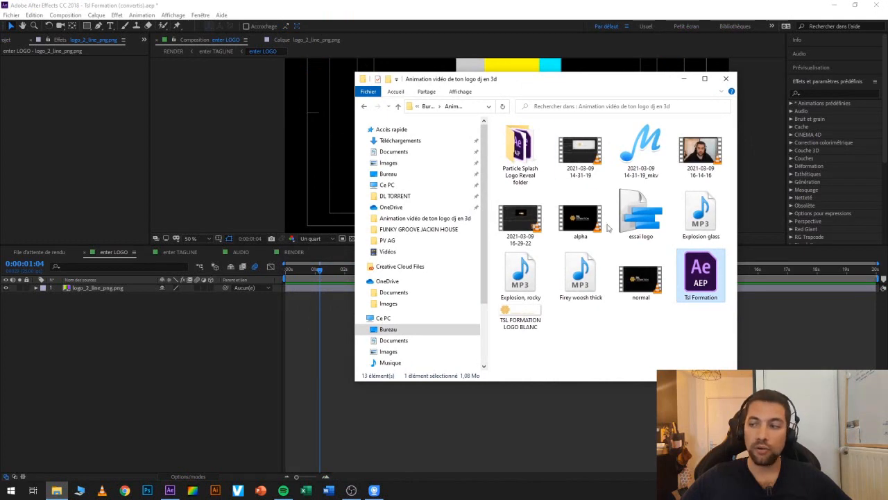
left_click(633, 341)
left_click(519, 315)
left_click_drag(524, 313, 103, 320)
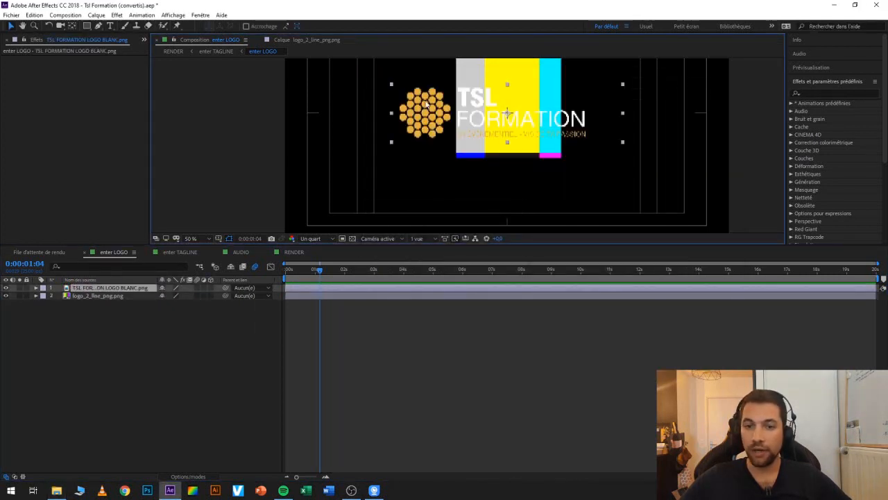
Delete the placeholder layer logo_2_line_png.png from the enter LOGO composition.
scroll(467, 141, "down", 2)
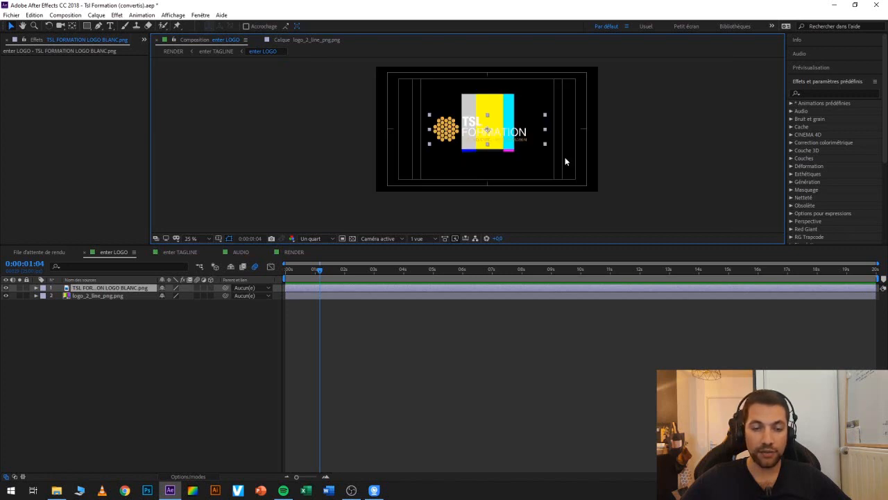
scroll(462, 129, "up", 2)
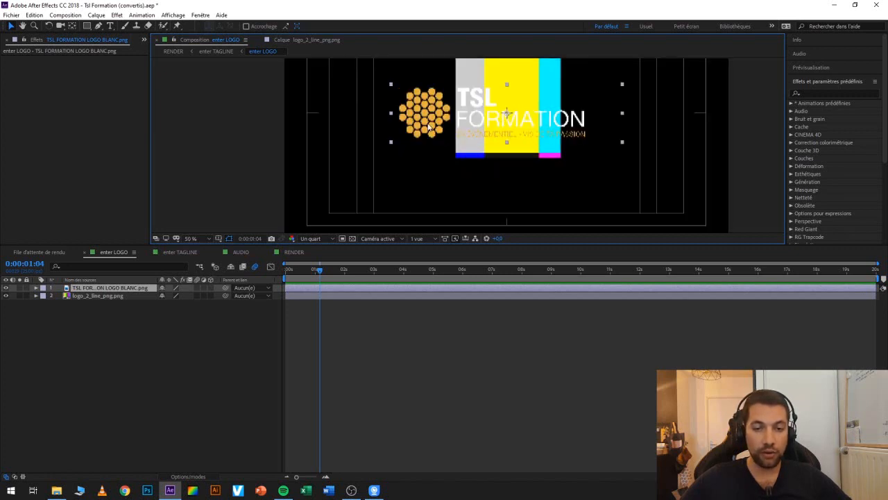
left_click(98, 296)
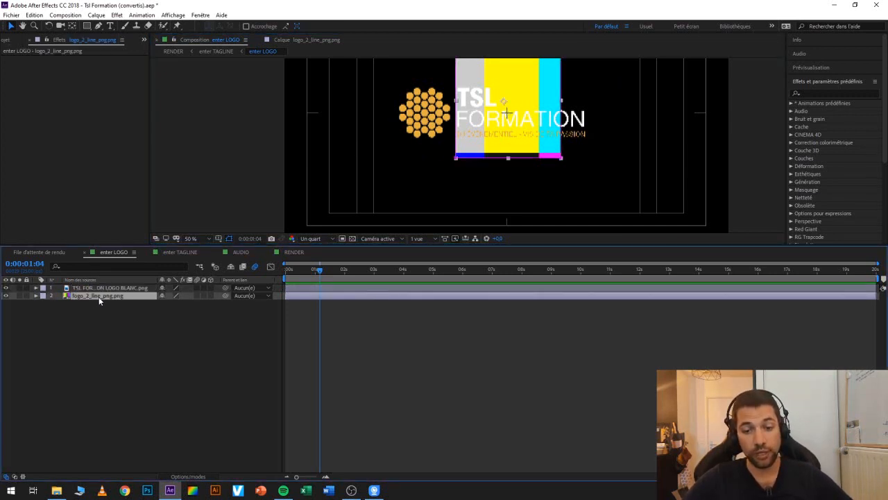
key("Delete")
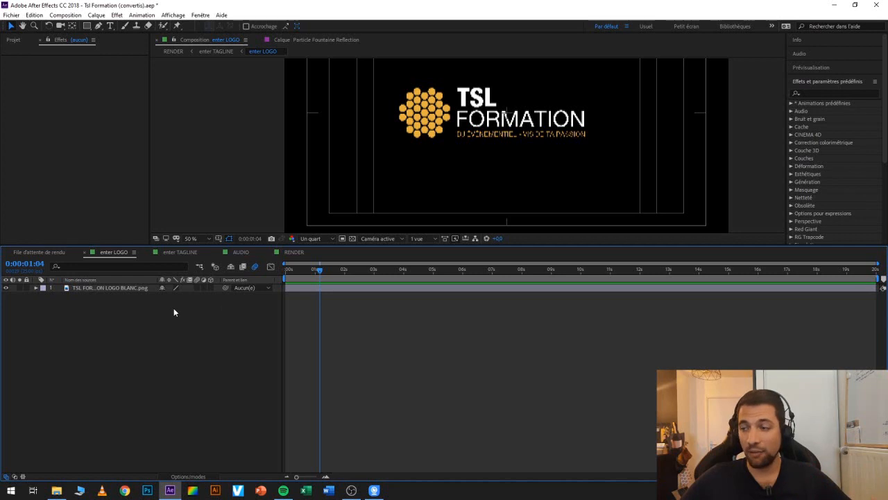
Return to the RENDER composition and delete its AUDIO and enter TAGLINE layers.
left_click(294, 252)
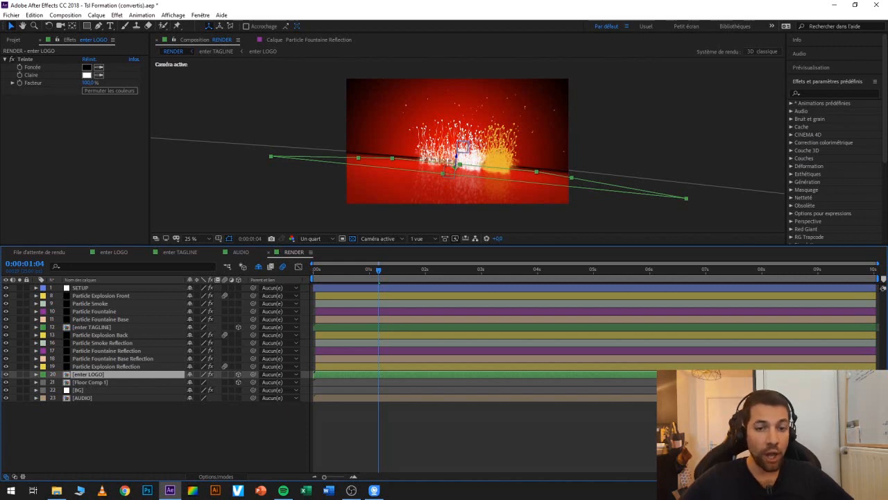
left_click(351, 490)
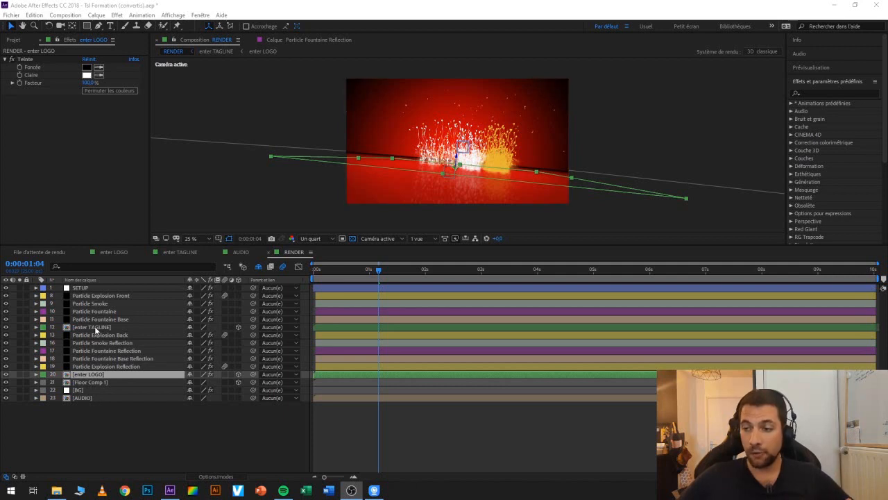
left_click(84, 396)
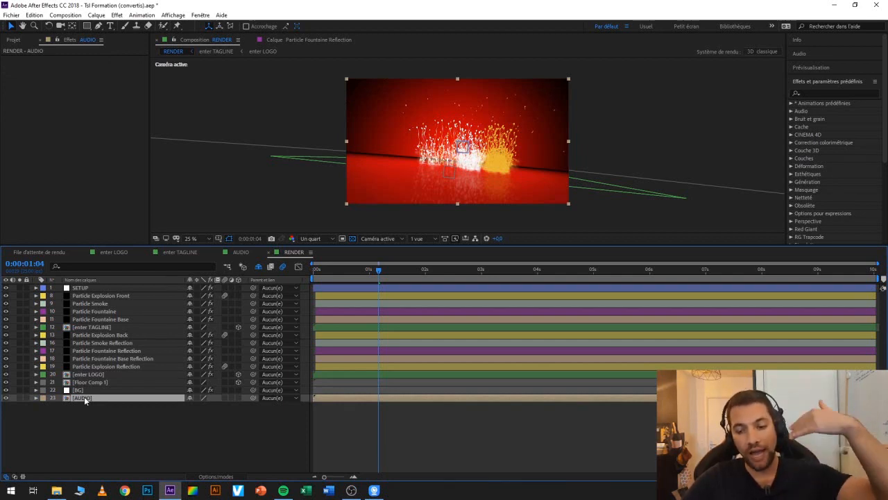
key("Delete")
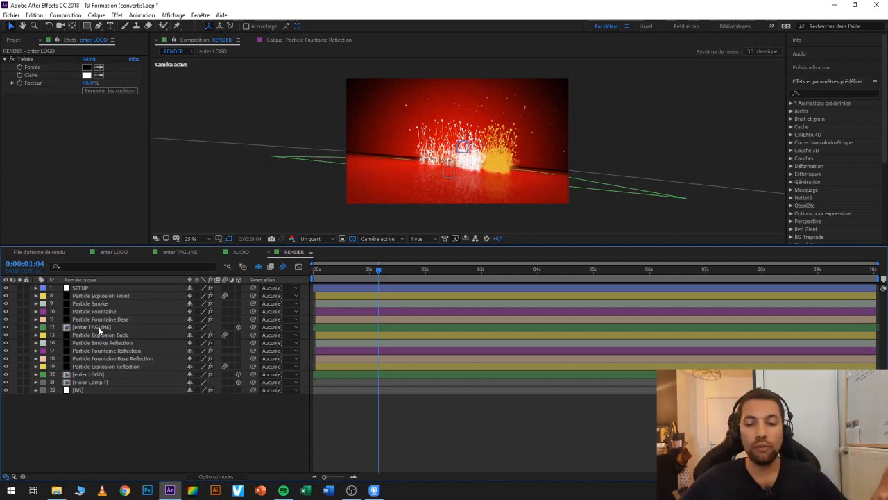
left_click(99, 327)
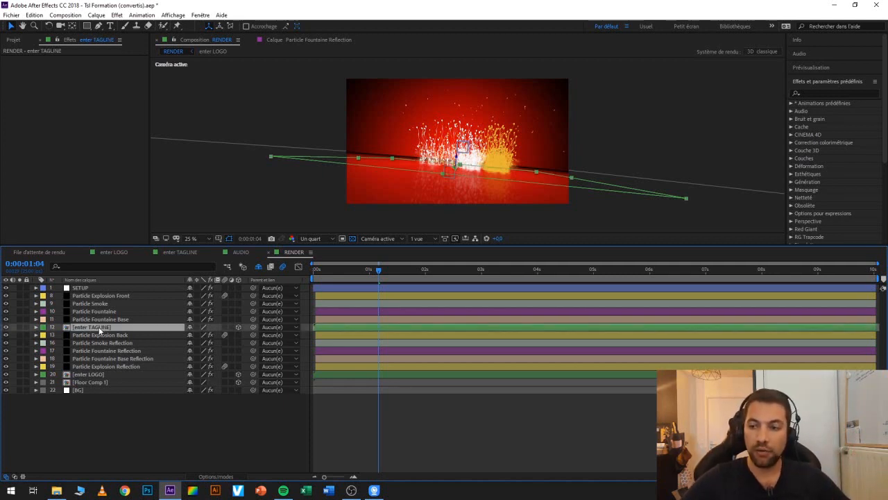
key("Delete")
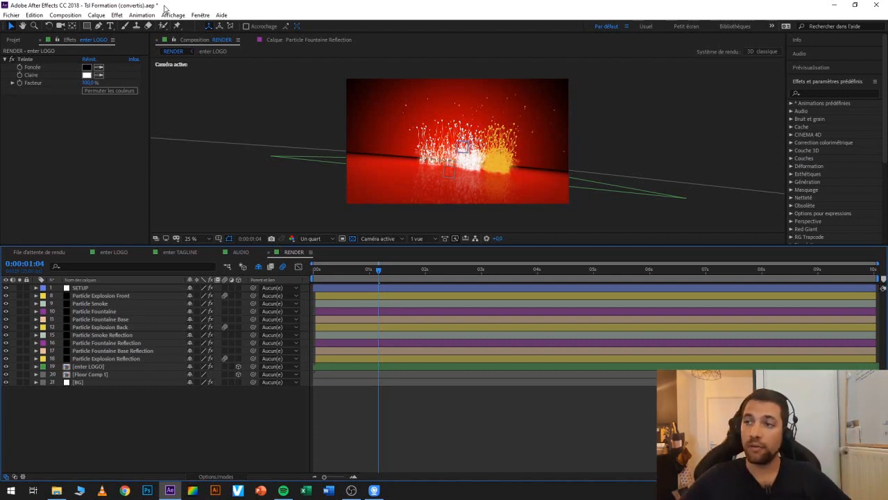
Add the RENDER composition to the render queue.
left_click(65, 15)
mouse_move(99, 17)
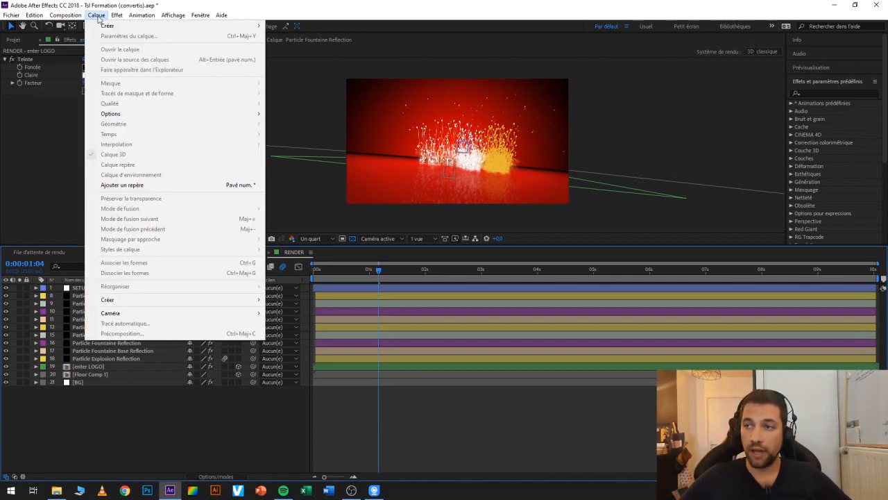
mouse_move(63, 16)
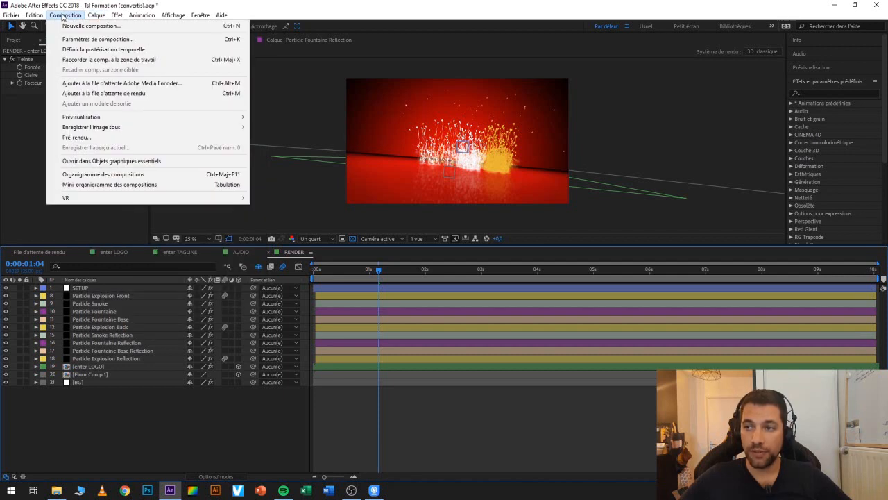
left_click(119, 97)
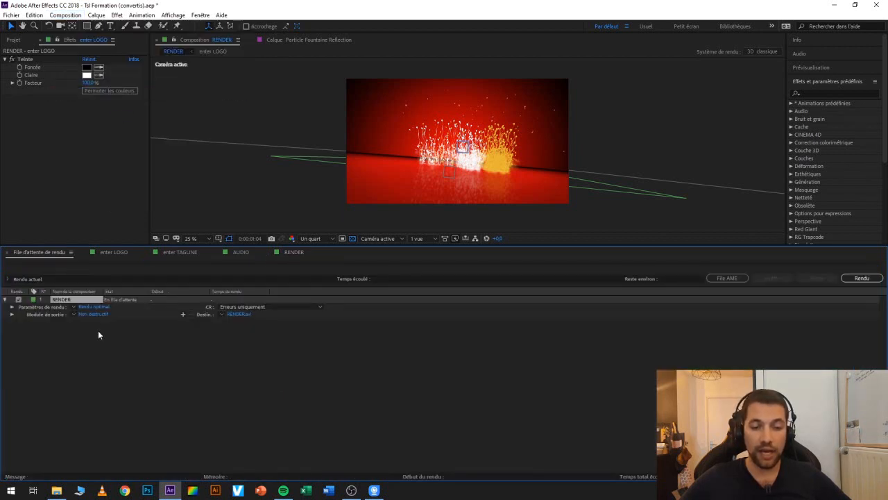
Set the queued render's destination to the Desktop (Bureau) with the AVI file name "tsl formation logo essai".
left_click(238, 314)
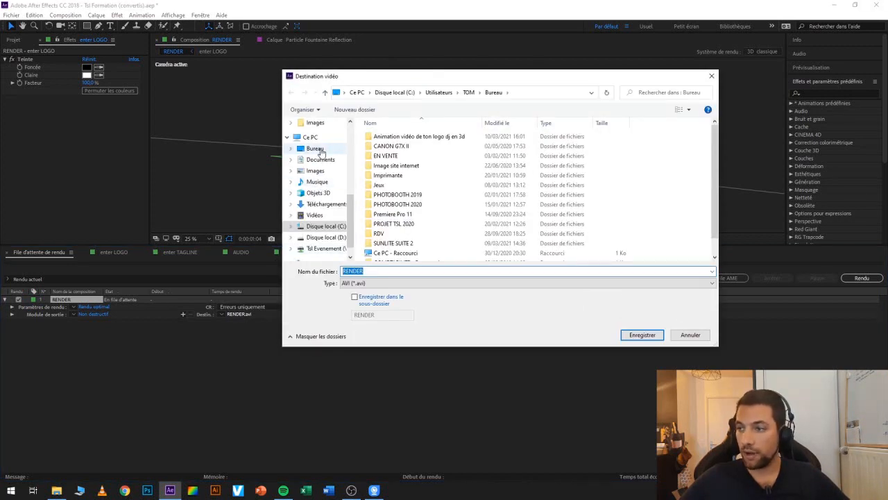
left_click(321, 151)
double_click(413, 271)
type("tsl formation lo")
type("goo")
type("essai")
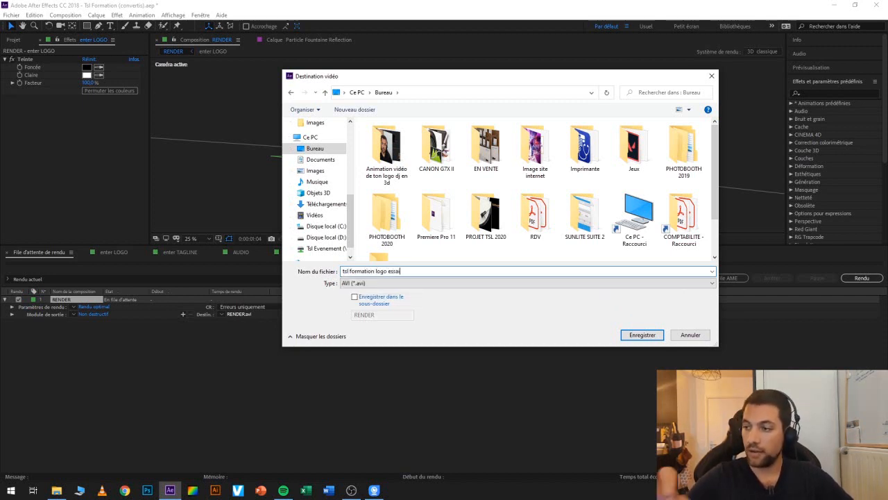
left_click(641, 334)
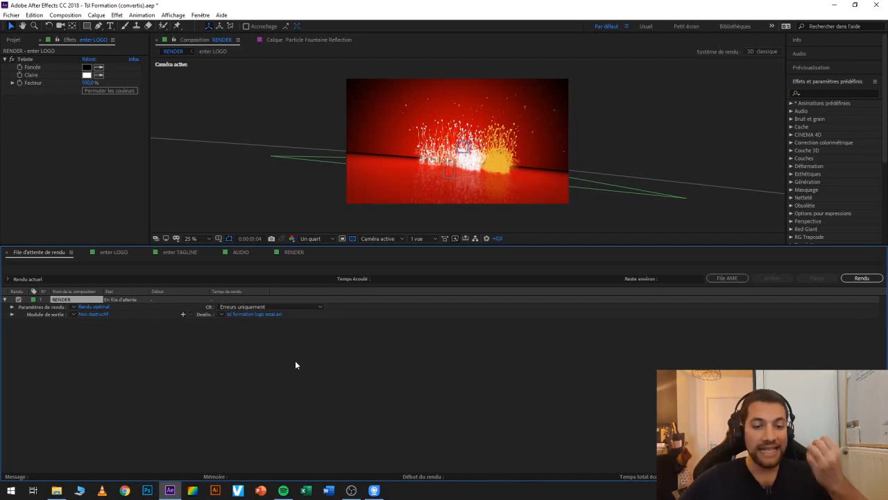
Return to the RENDER composition and delete its BG and Floor Comp 1 layers.
left_click(293, 251)
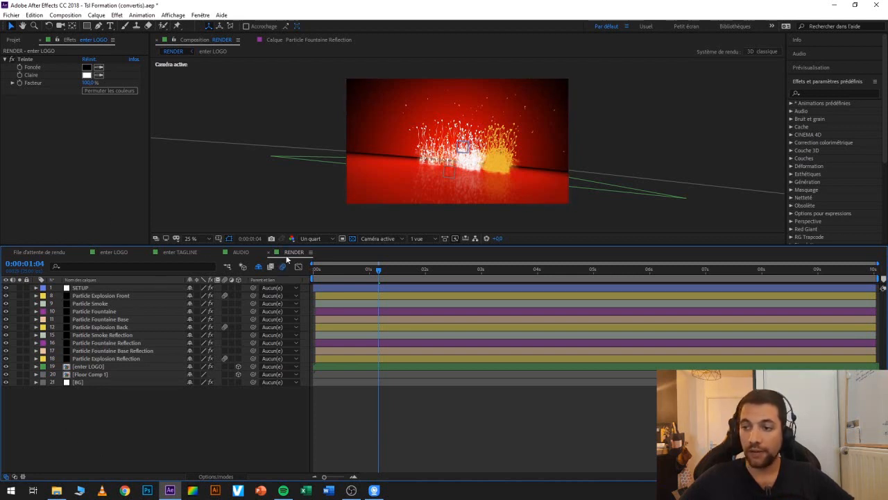
left_click(81, 382)
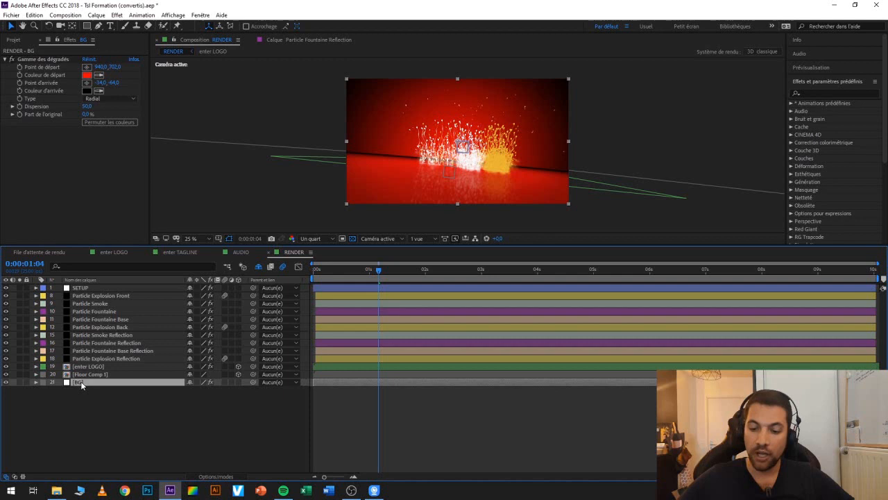
key("Delete")
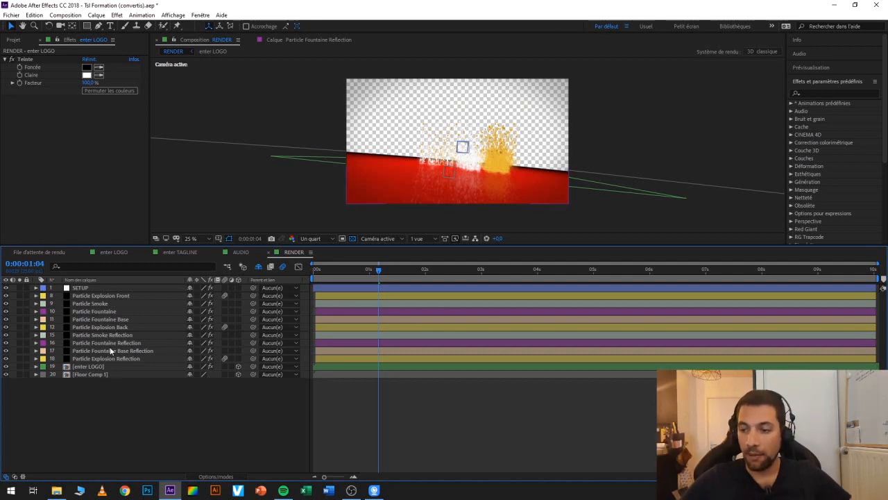
left_click(99, 373)
key("Delete")
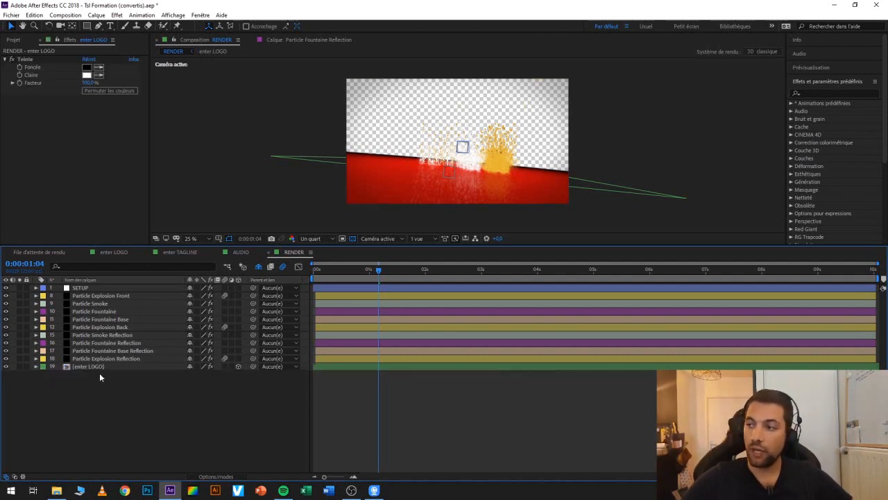
Disable the Vignette ON/OFF option in the SETUP layer's effects.
left_click(81, 288)
left_click(74, 42)
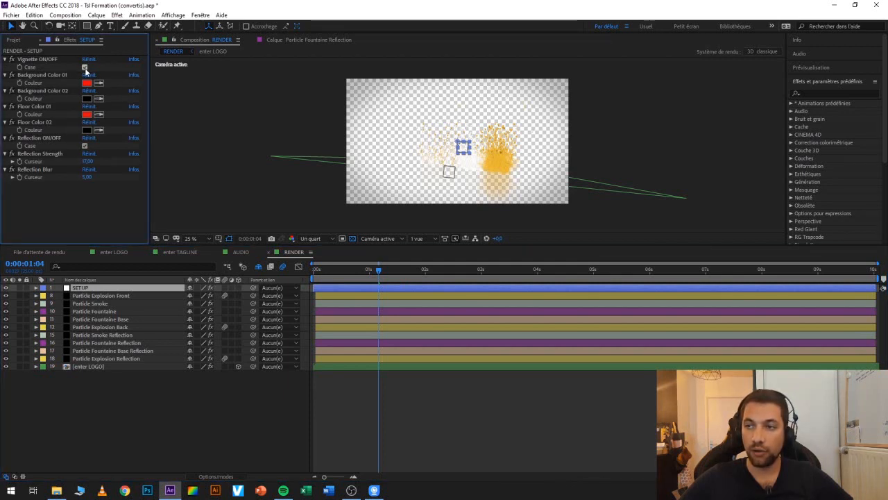
left_click(84, 67)
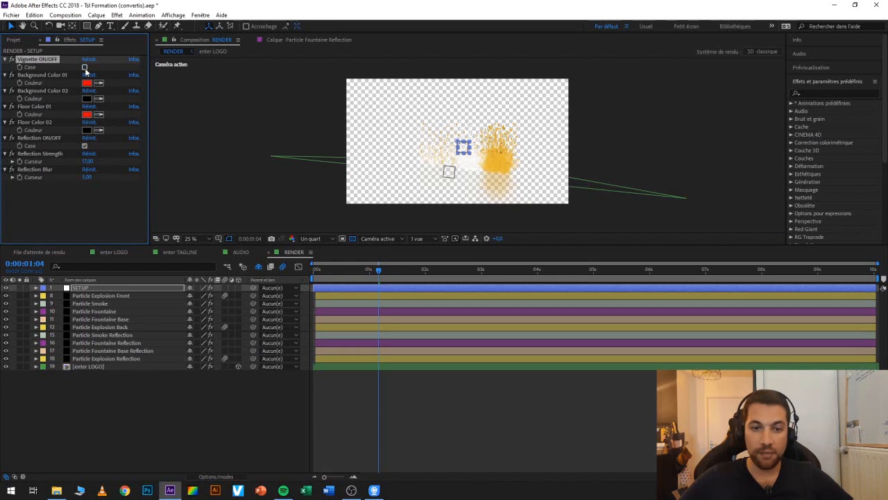
left_click(84, 67)
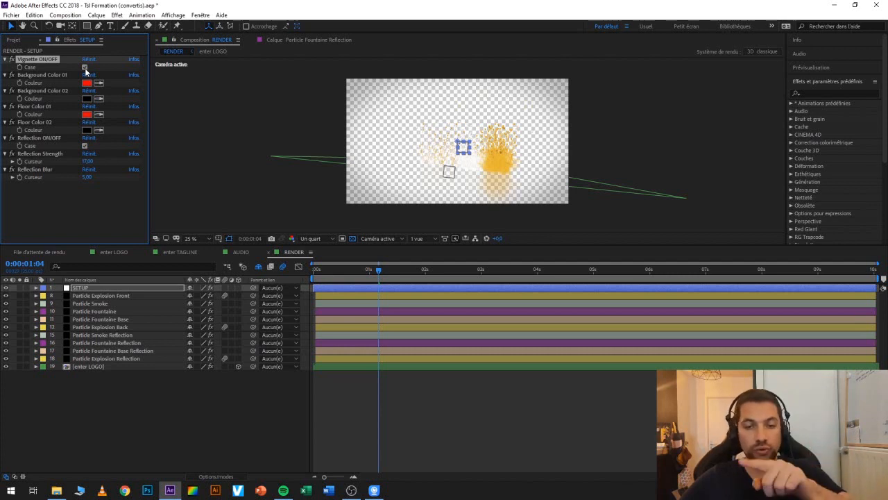
left_click(84, 67)
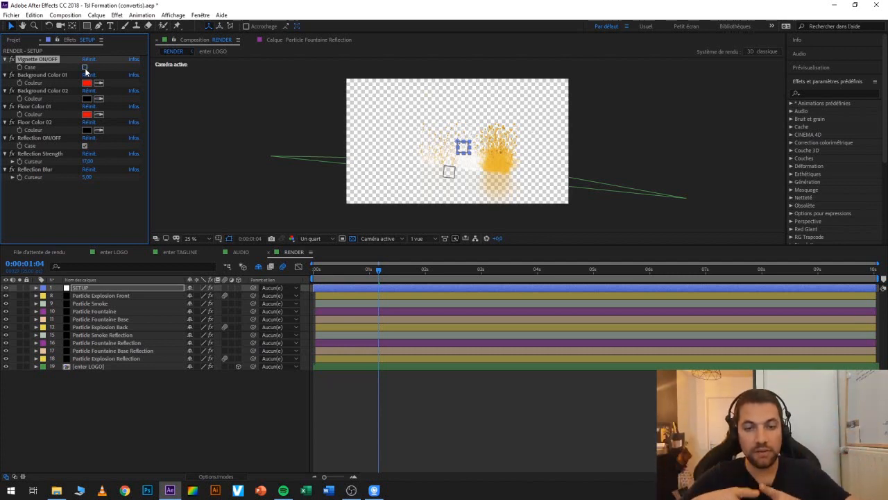
Switch the SETUP layer's Reflection ON/OFF option off and back on to compare the particles with and without reflection.
left_click(84, 146)
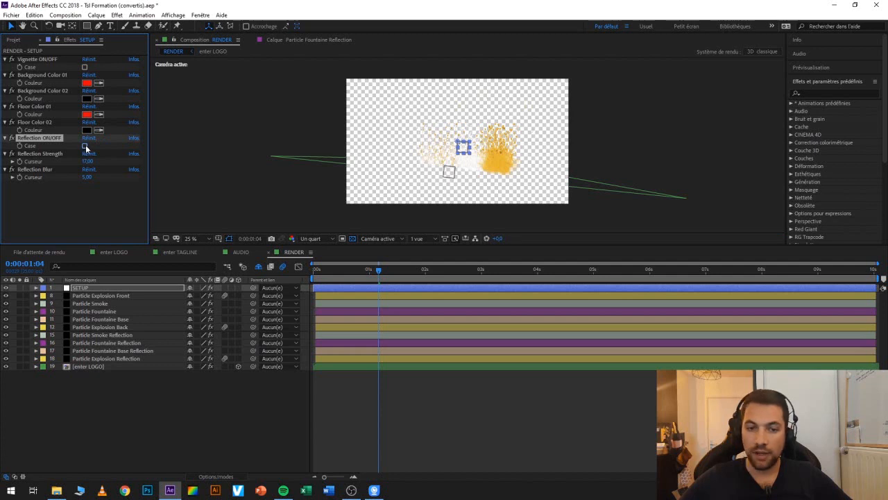
left_click(85, 146)
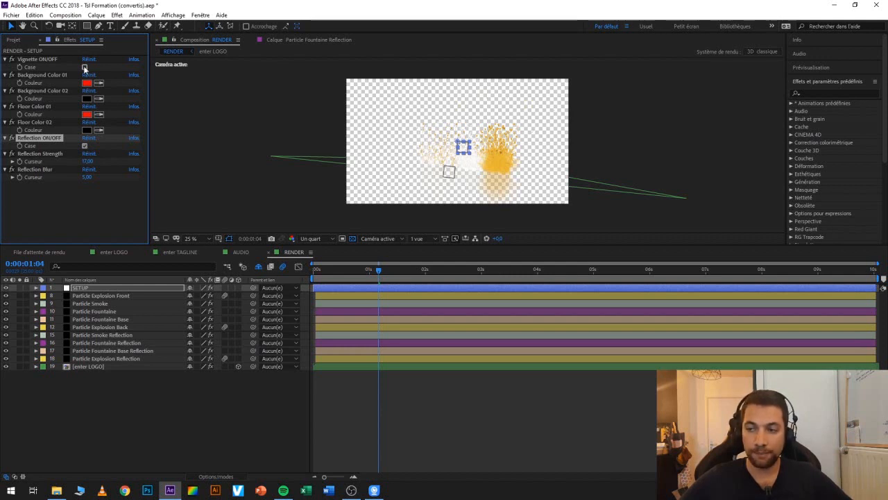
left_click(136, 406)
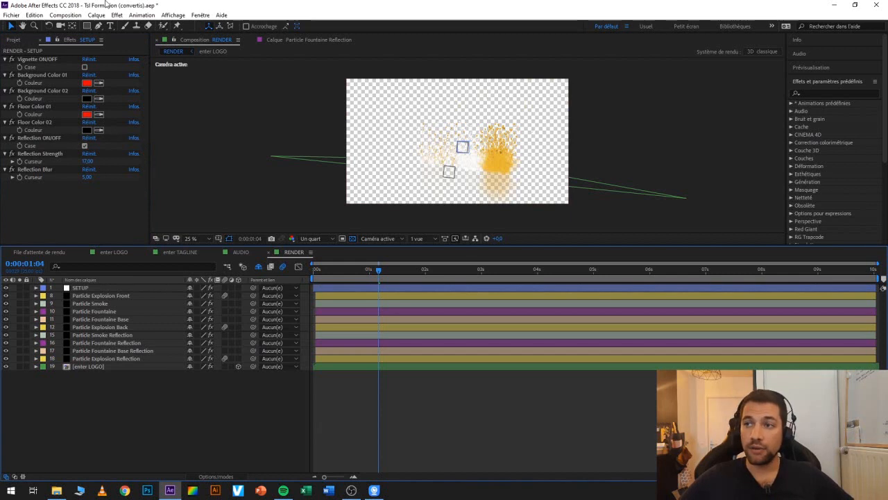
Add the RENDER composition to the render queue again and set the new item's output channels to RVB + Alpha.
left_click(70, 16)
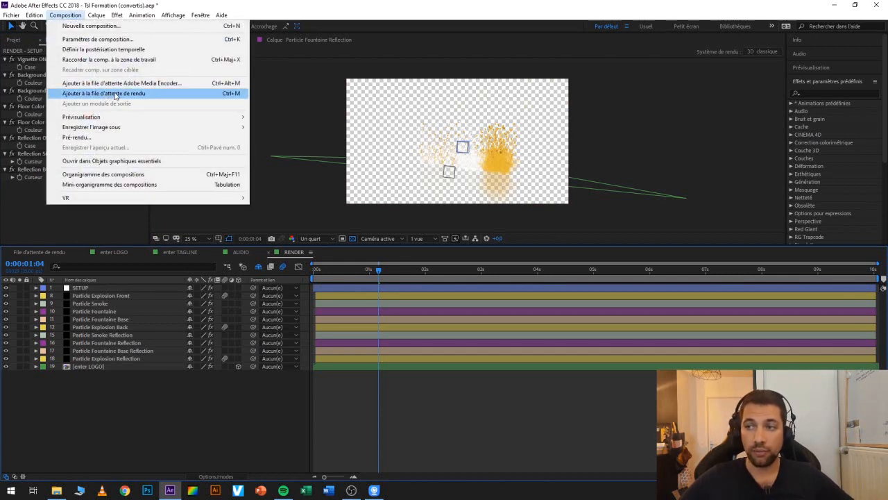
left_click(122, 95)
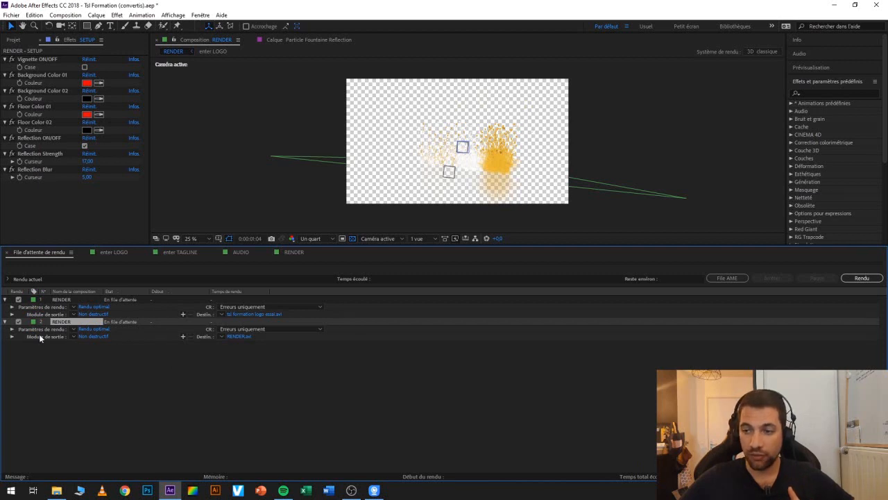
left_click(94, 337)
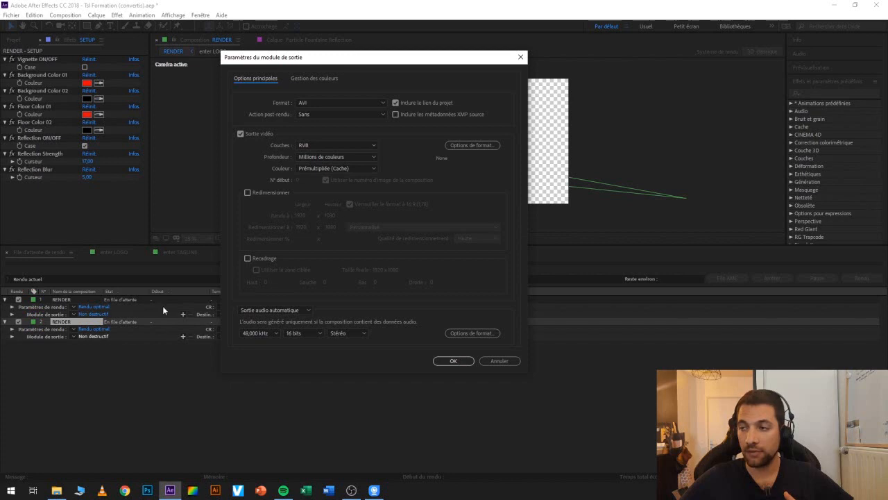
left_click(359, 146)
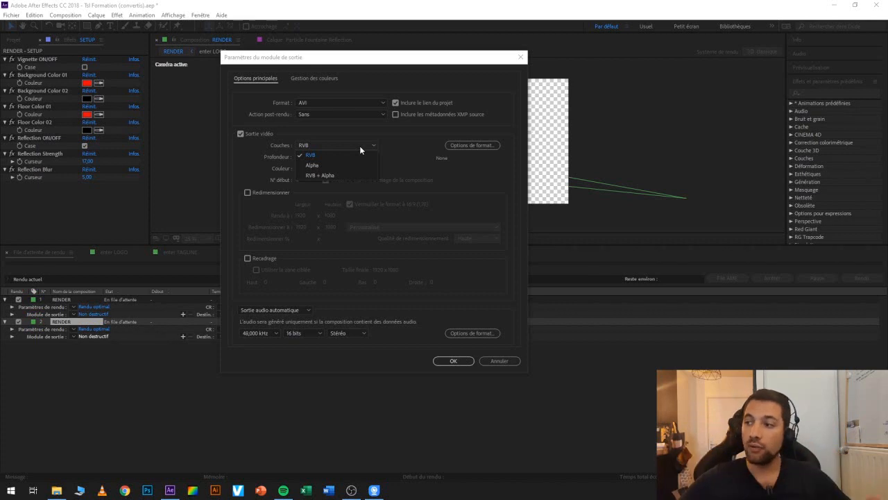
left_click(359, 145)
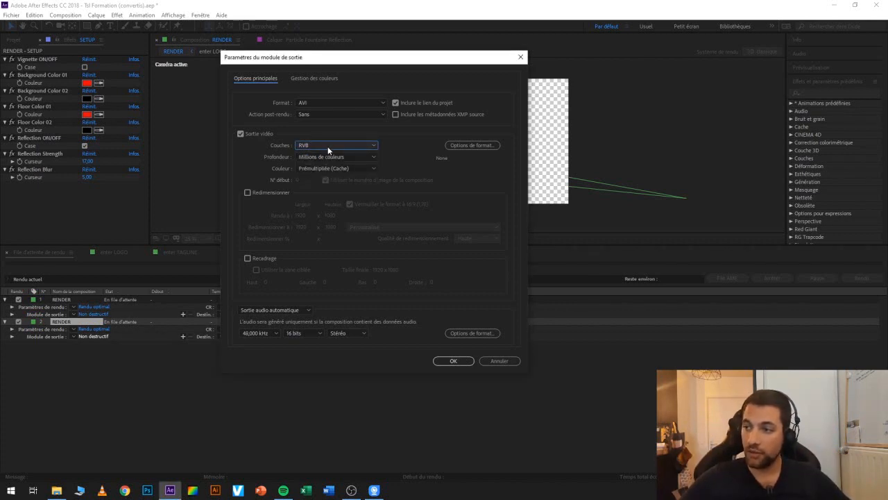
left_click(328, 146)
left_click(319, 174)
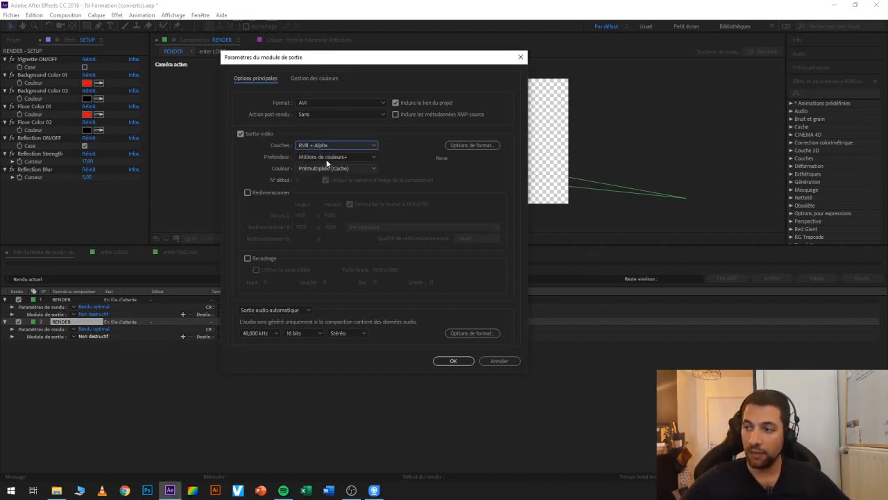
left_click(451, 359)
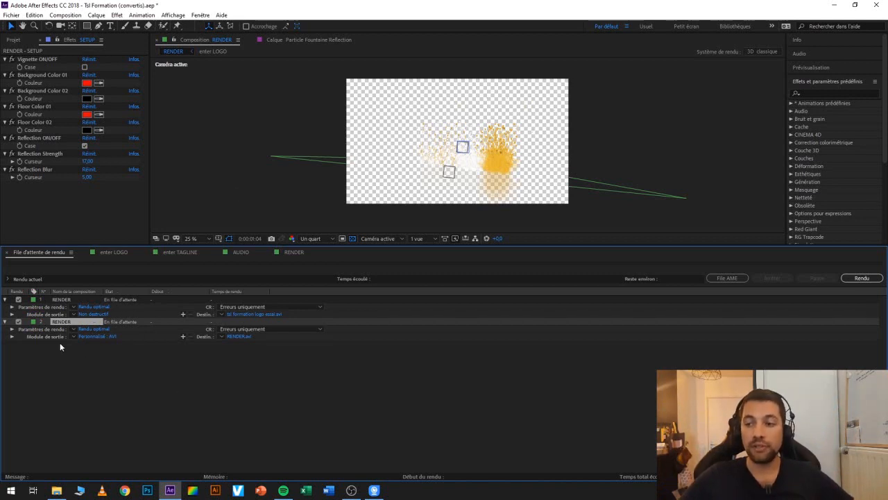
left_click(105, 337)
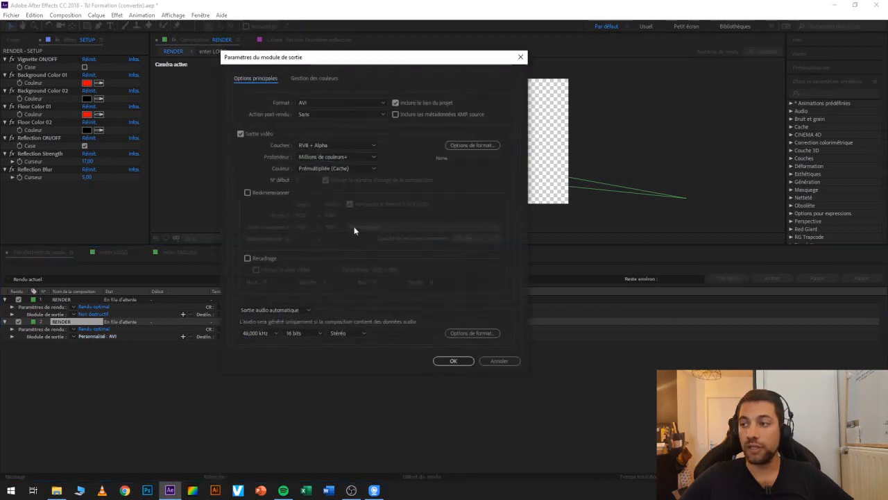
left_click(345, 146)
left_click(324, 175)
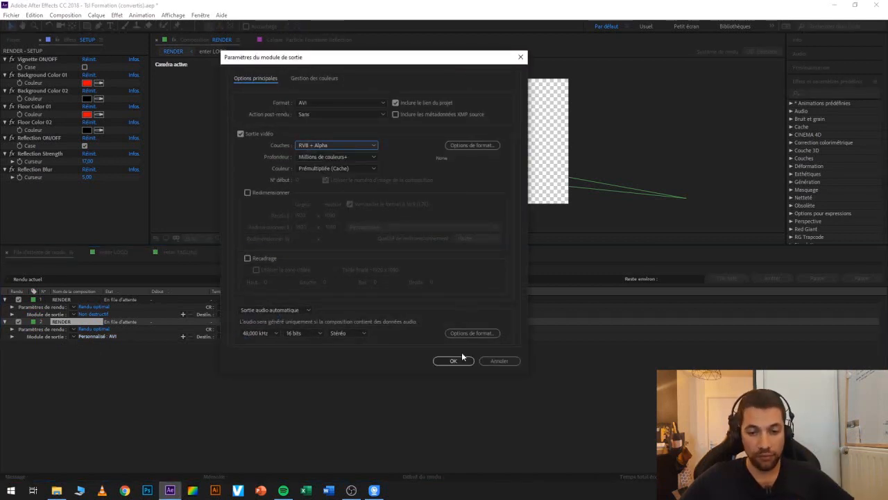
left_click(489, 362)
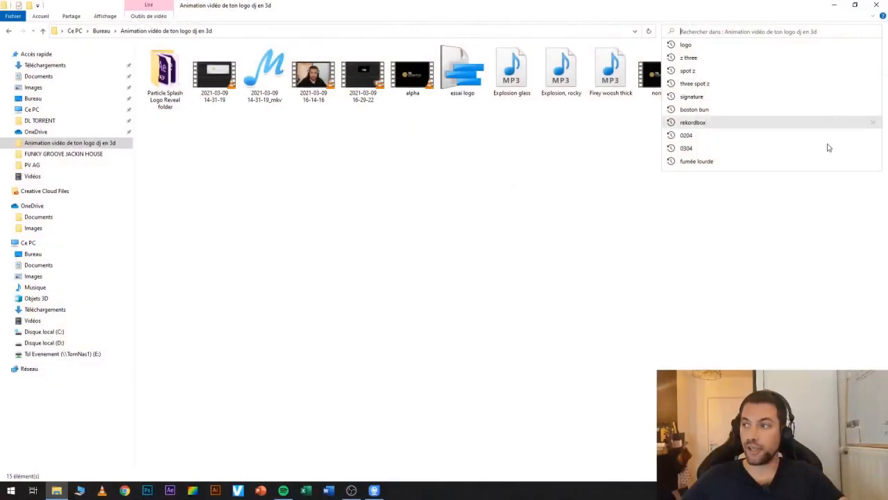
Play the rendered video "tsl formation logo essai" from the project folder full screen in VLC, jumping back to its beginning.
left_click(660, 149)
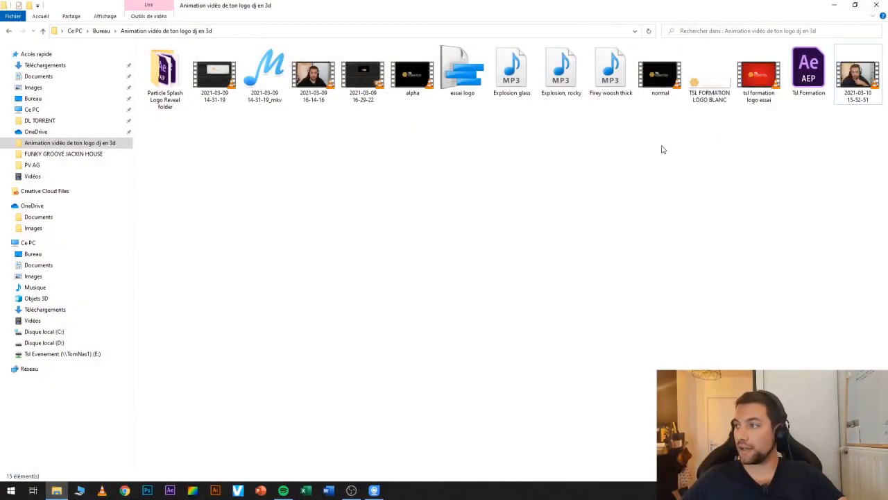
left_click(752, 76)
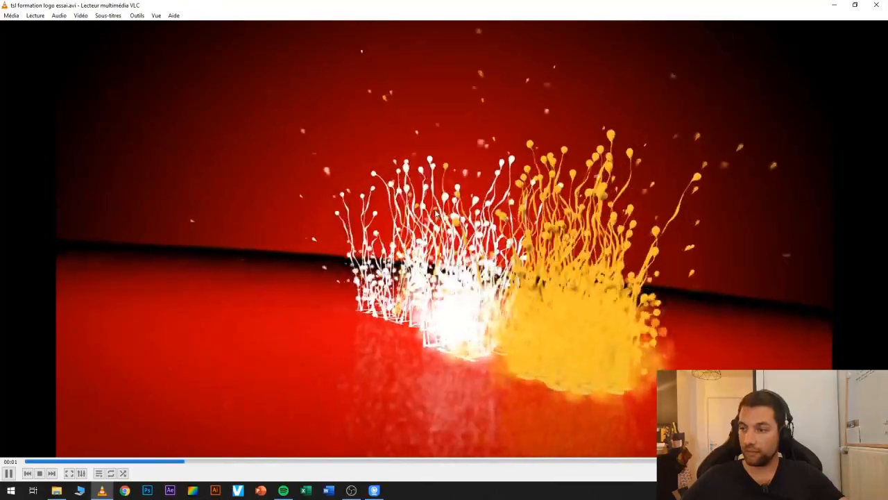
double_click(200, 433)
left_click(154, 480)
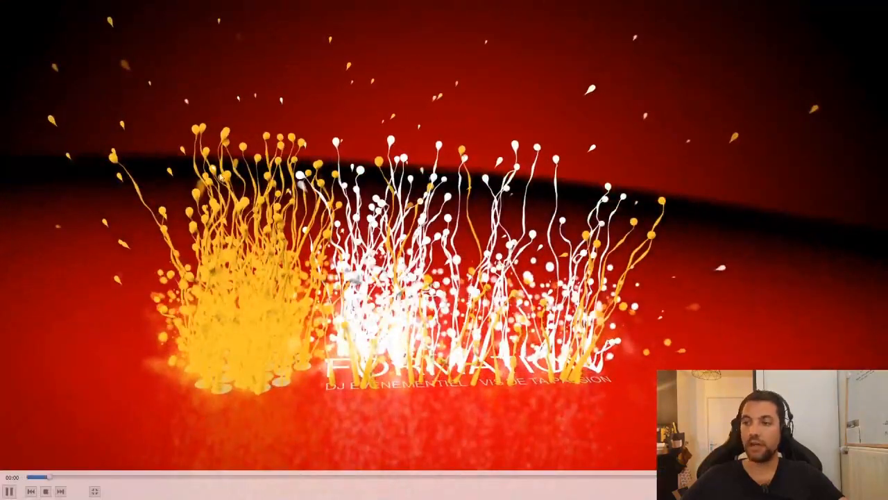